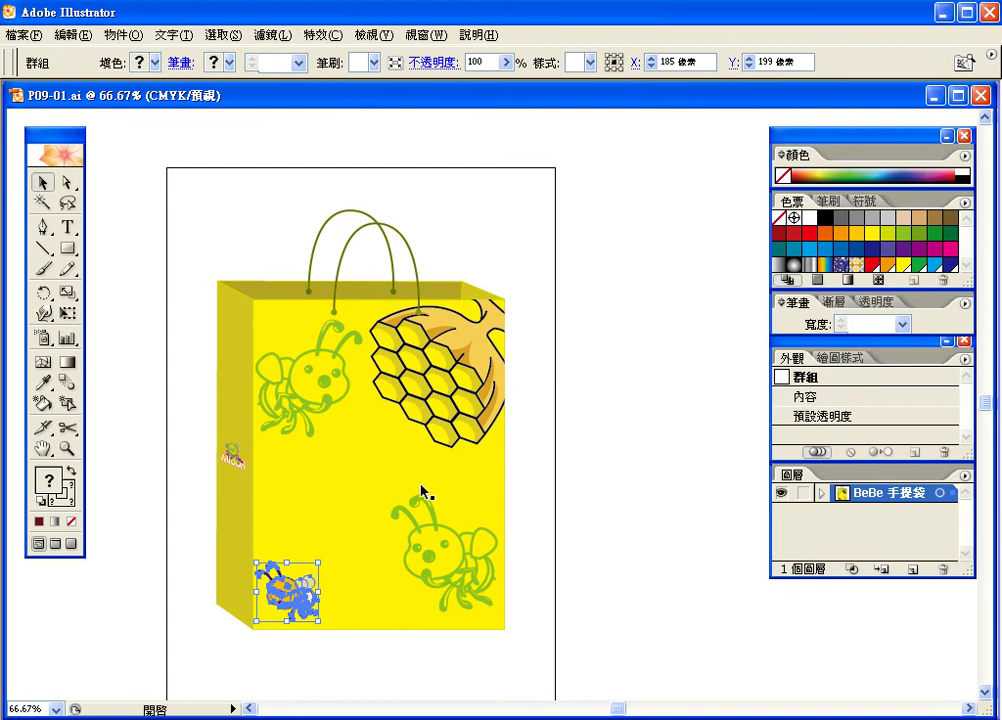
Copy the small bee at the bag's lower left and place the duplicate at the lower right, about X 442, Y 203 px
{"action": "left_click", "coordinate": [272, 604]}
{"action": "left_click", "coordinate": [76, 38]}
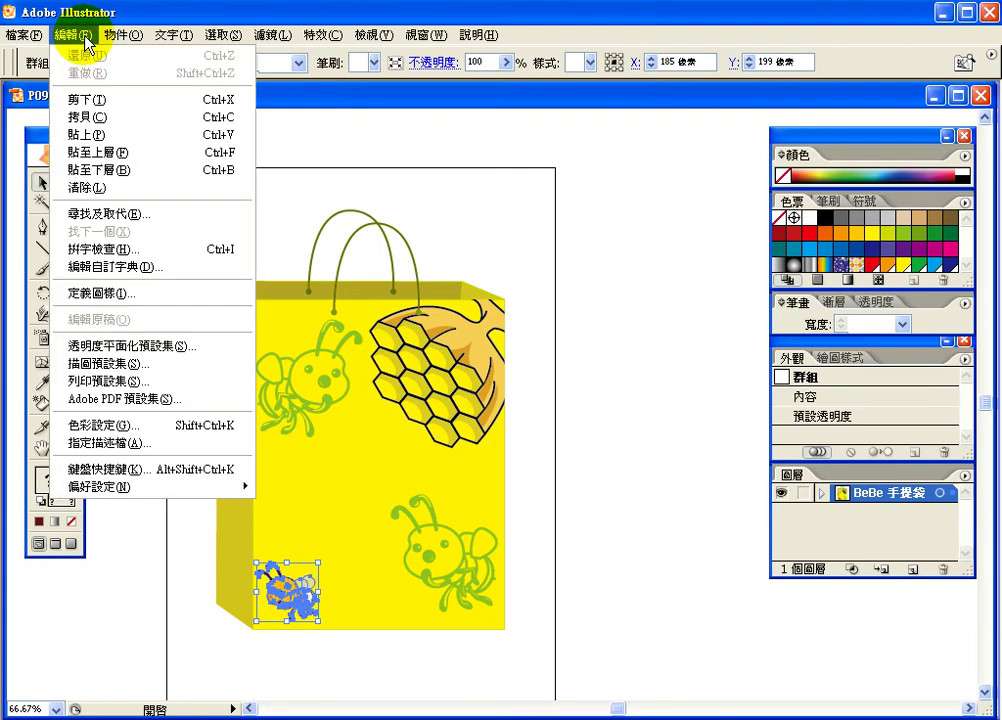
{"action": "left_click", "coordinate": [94, 124]}
{"action": "left_click", "coordinate": [78, 35]}
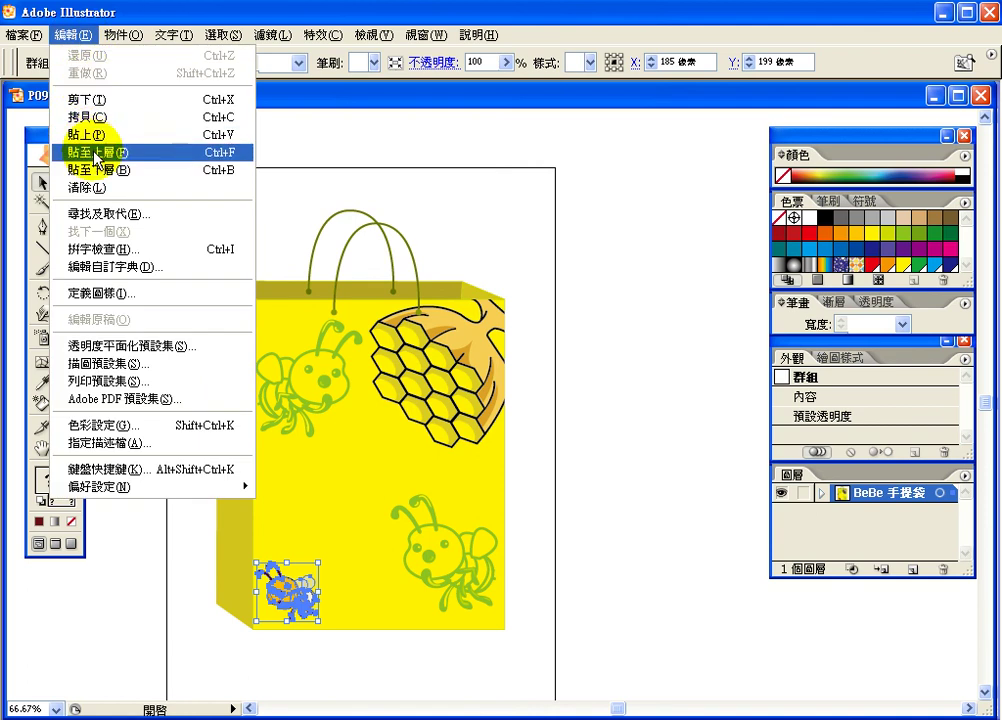
{"action": "left_click", "coordinate": [88, 134]}
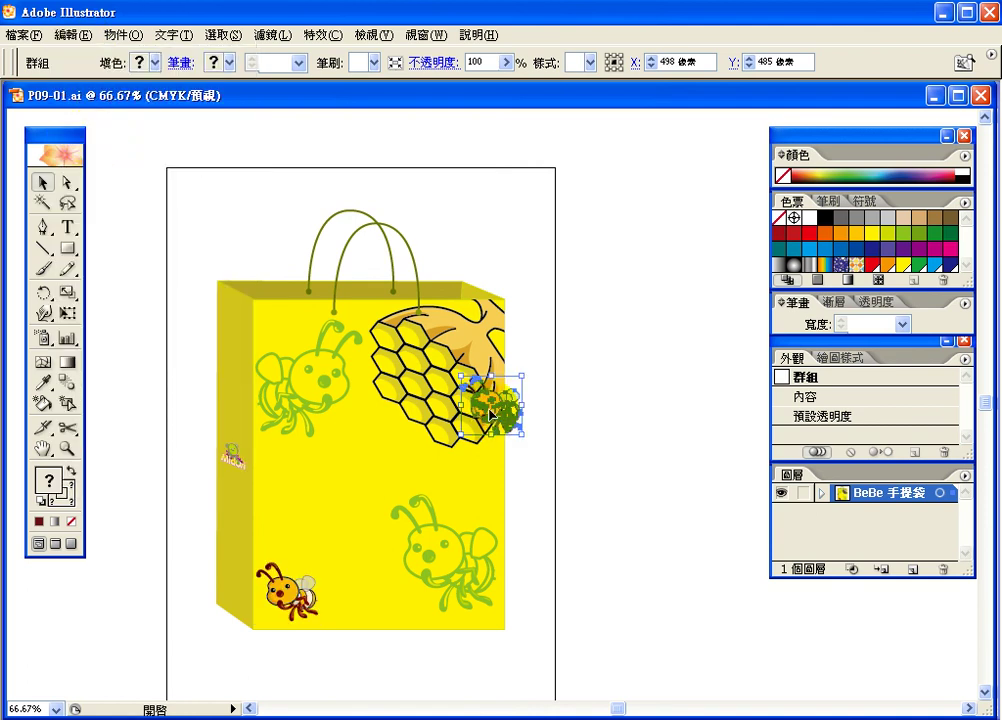
{"action": "left_click_drag", "start_coordinate": [490, 413], "coordinate": [455, 595]}
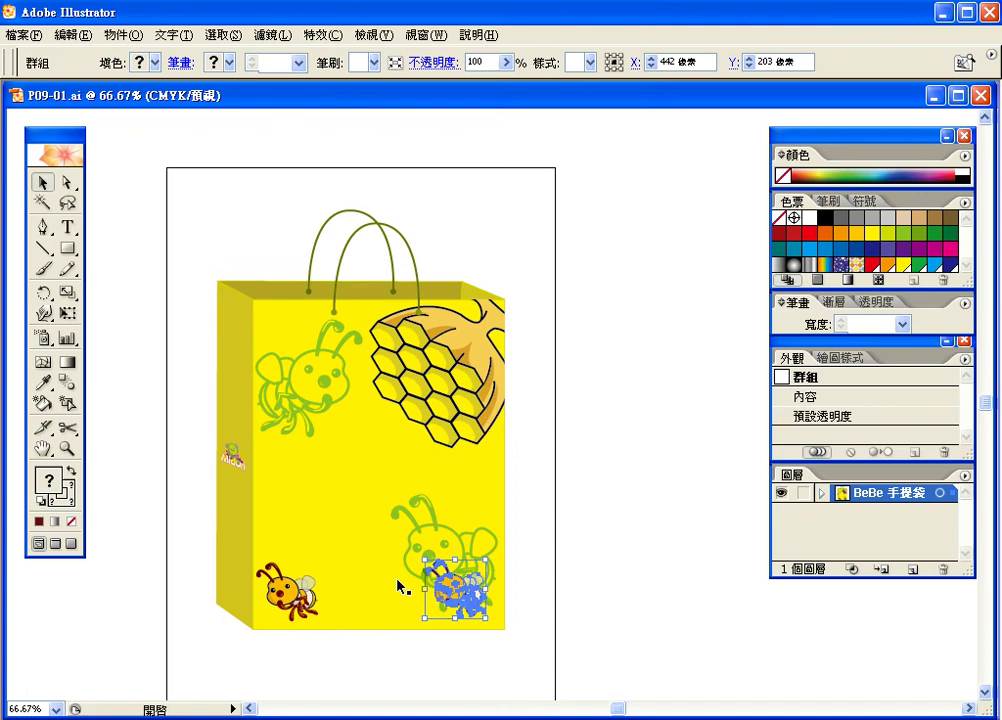
Select both small bees along the bag's bottom and make a blend between them
{"action": "left_click", "coordinate": [295, 598], "text": "shift"}
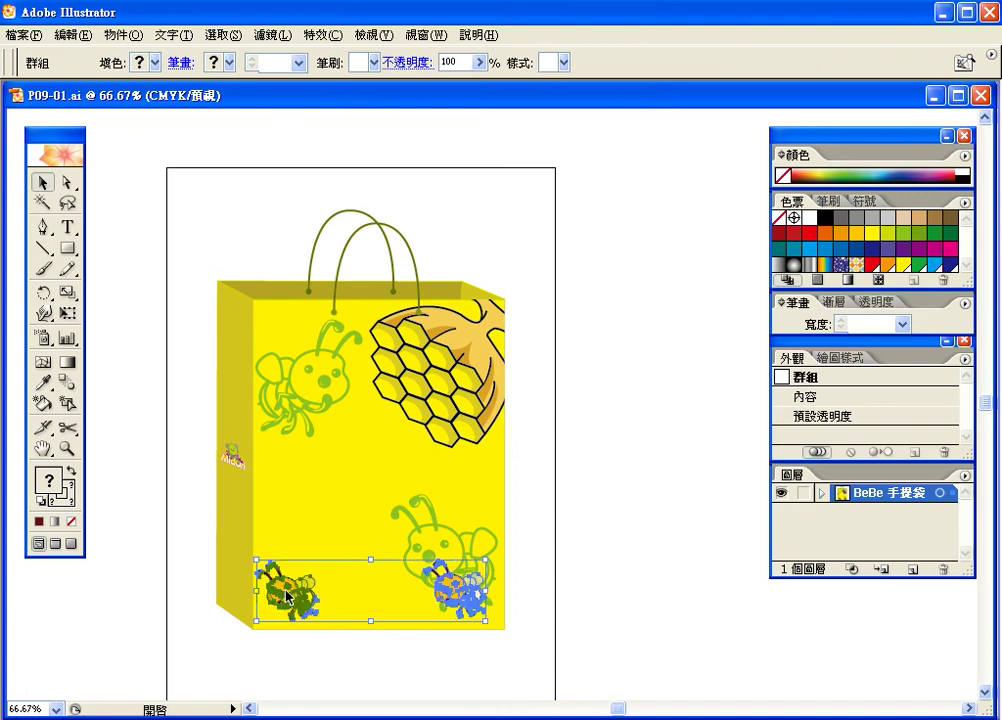
{"action": "left_click", "coordinate": [123, 35]}
{"action": "mouse_move", "coordinate": [160, 356]}
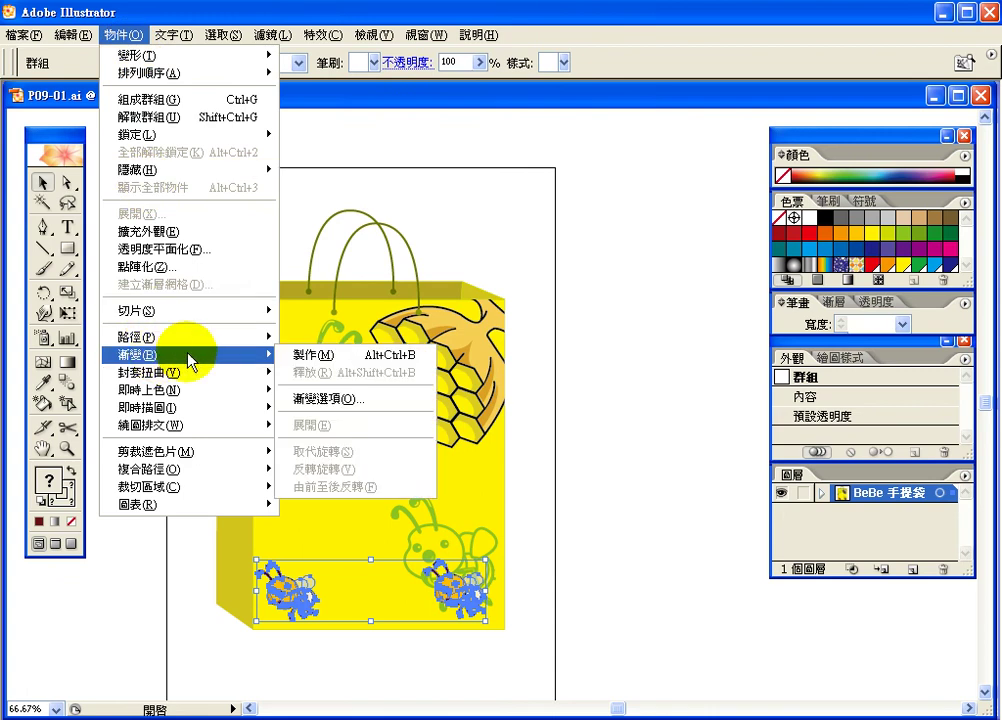
{"action": "left_click", "coordinate": [308, 356]}
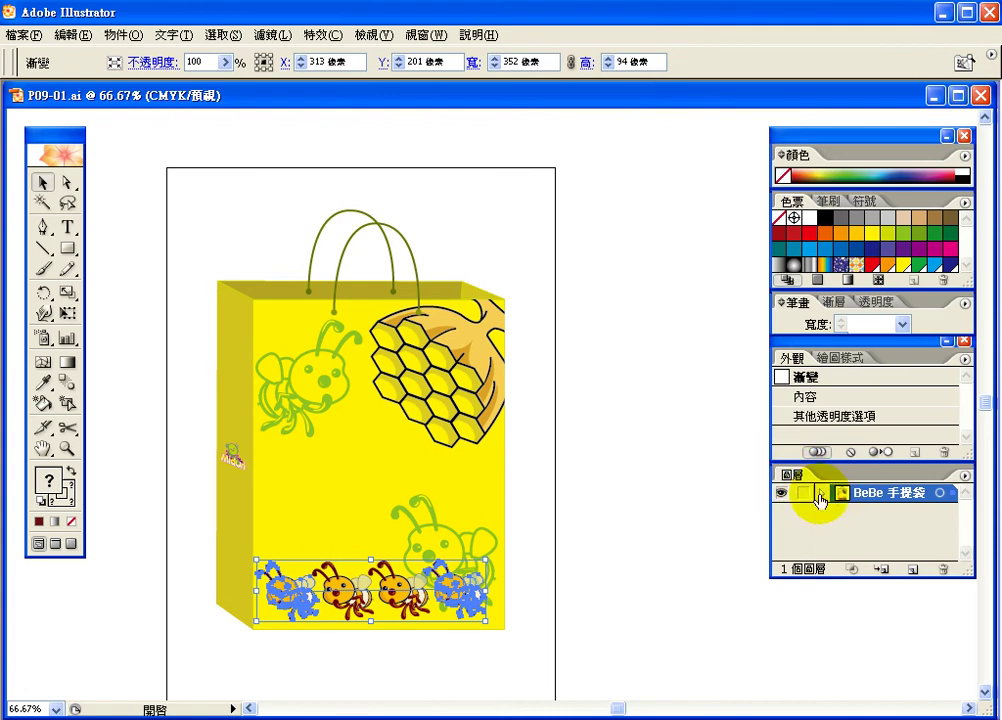
Expand the BeBe 手提袋 layer and its blend, and examine the blend's path and two BeBe groups
{"action": "left_click", "coordinate": [821, 492]}
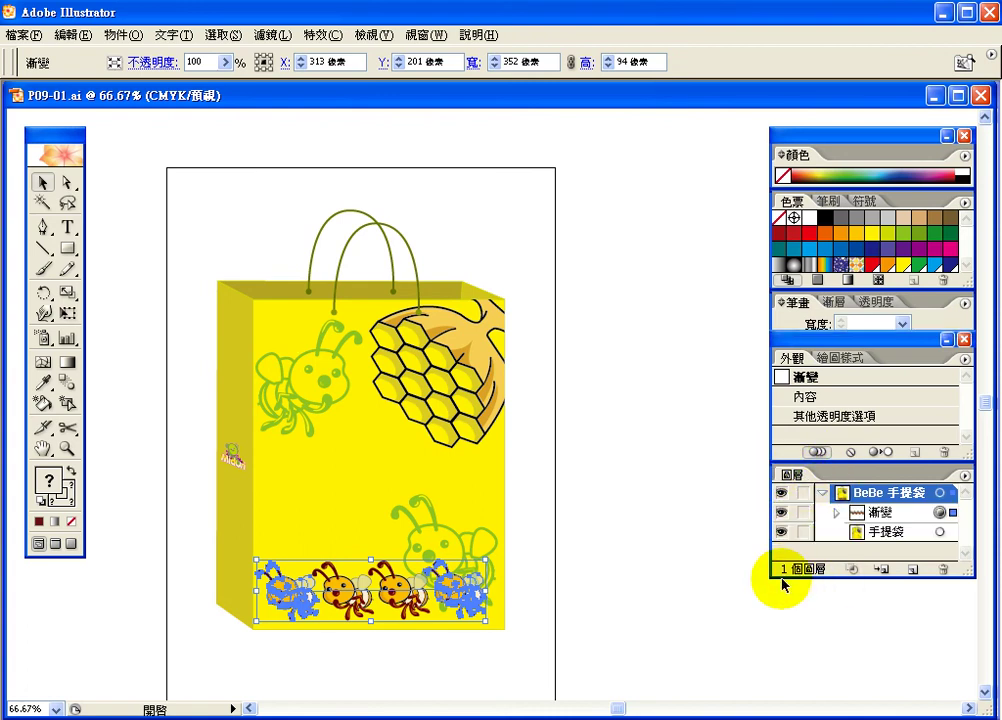
{"action": "left_click_drag", "start_coordinate": [782, 573], "coordinate": [782, 712]}
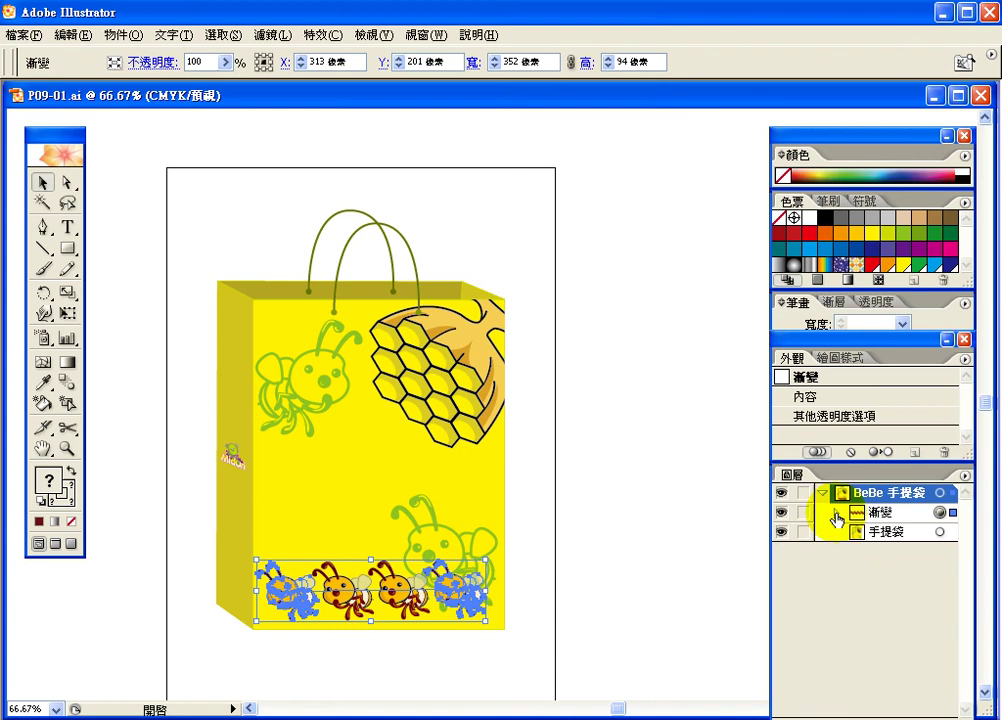
{"action": "left_click", "coordinate": [836, 513]}
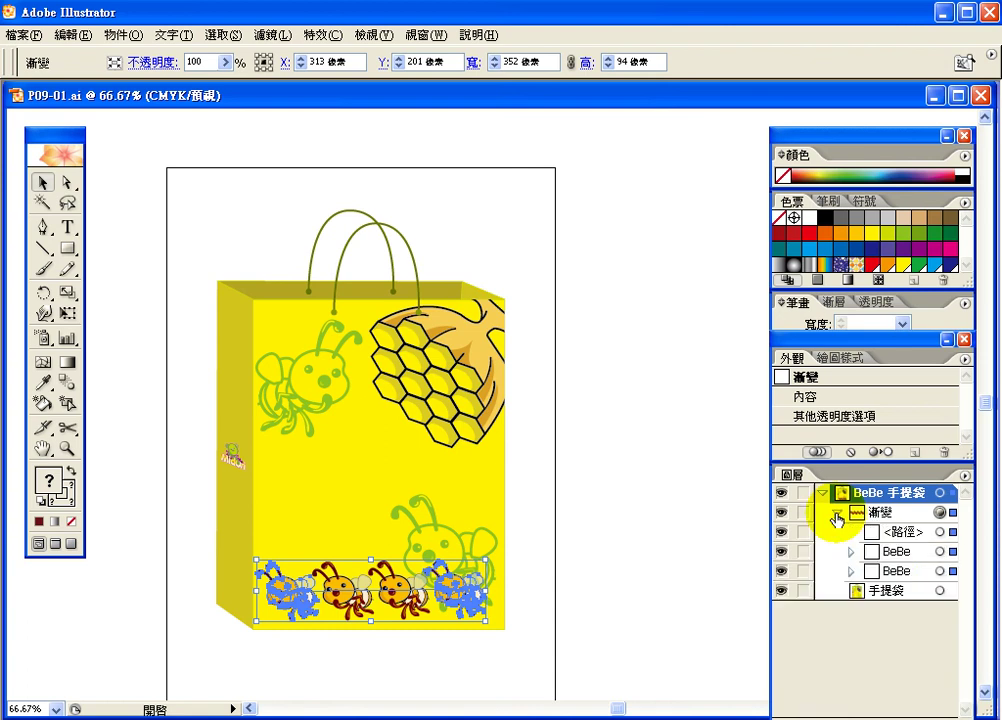
{"action": "left_click", "coordinate": [890, 550]}
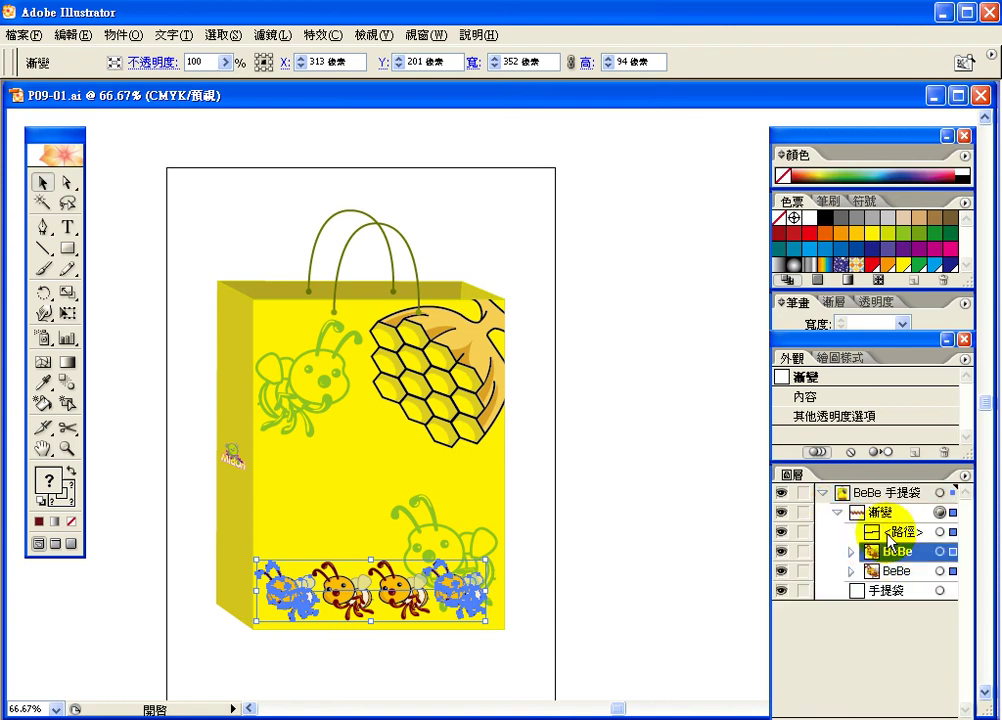
{"action": "left_click", "coordinate": [892, 531]}
{"action": "left_click", "coordinate": [886, 551]}
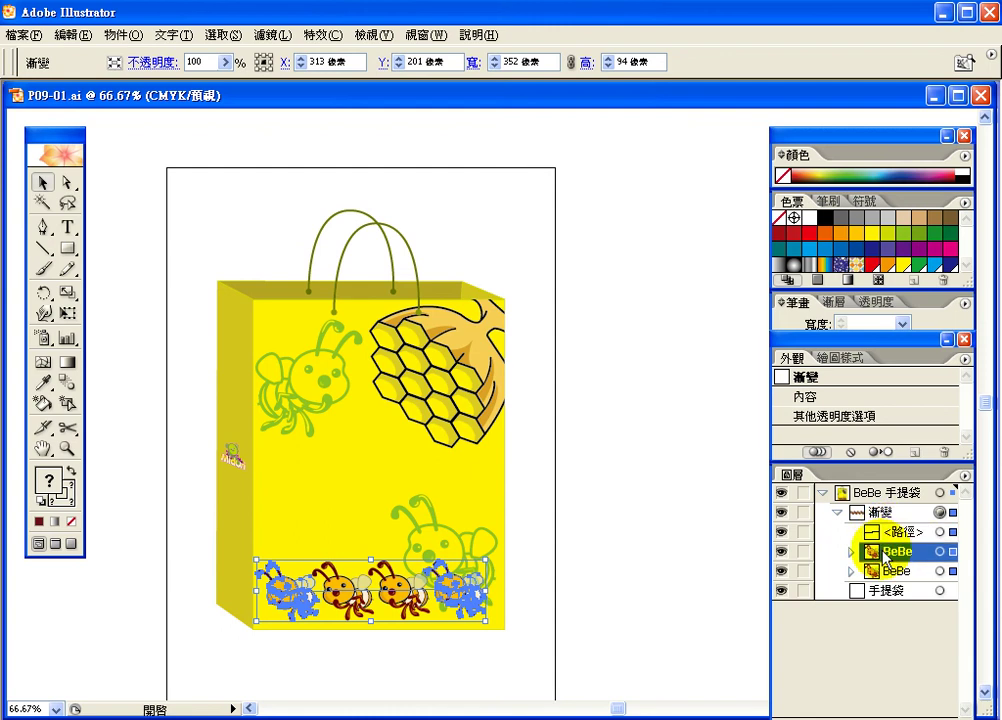
{"action": "left_click", "coordinate": [888, 570]}
{"action": "left_click", "coordinate": [889, 533]}
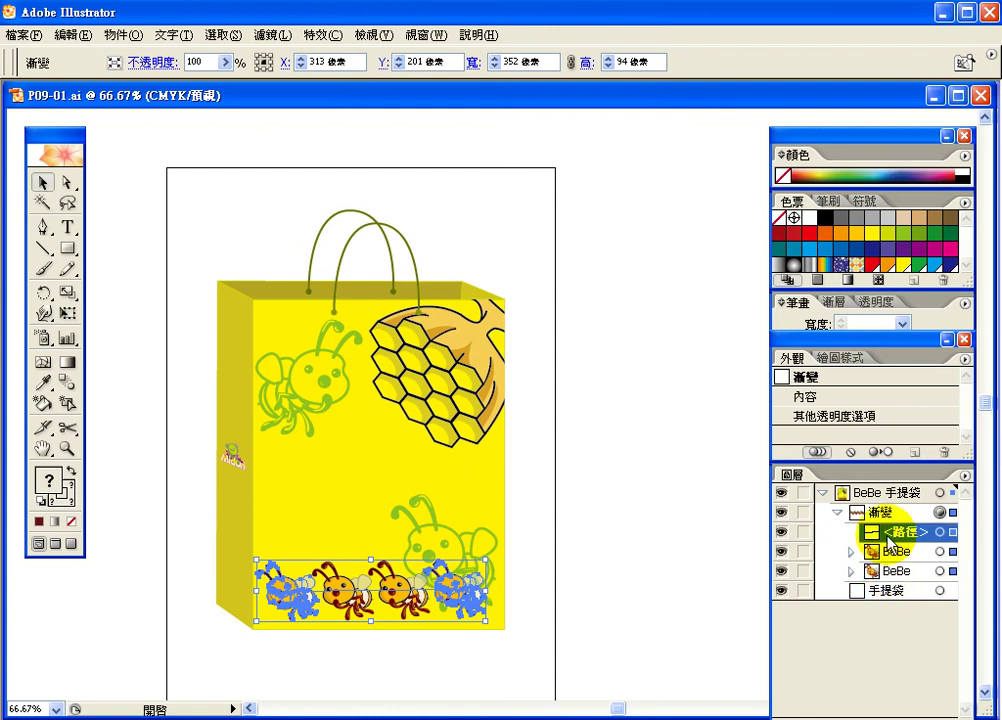
{"action": "left_click", "coordinate": [884, 551]}
{"action": "left_click", "coordinate": [877, 571]}
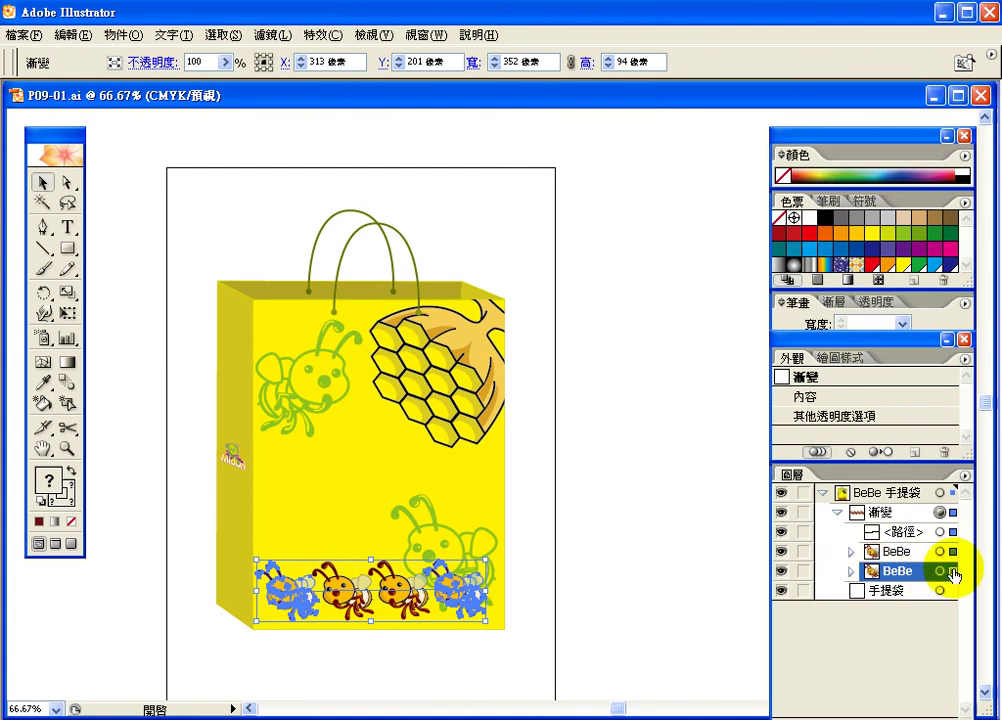
Target only the blend's left bee and move it to the bag front's upper left, about X 198, Y 576 px
{"action": "left_click", "coordinate": [940, 570]}
{"action": "left_click_drag", "start_coordinate": [281, 582], "coordinate": [283, 460]}
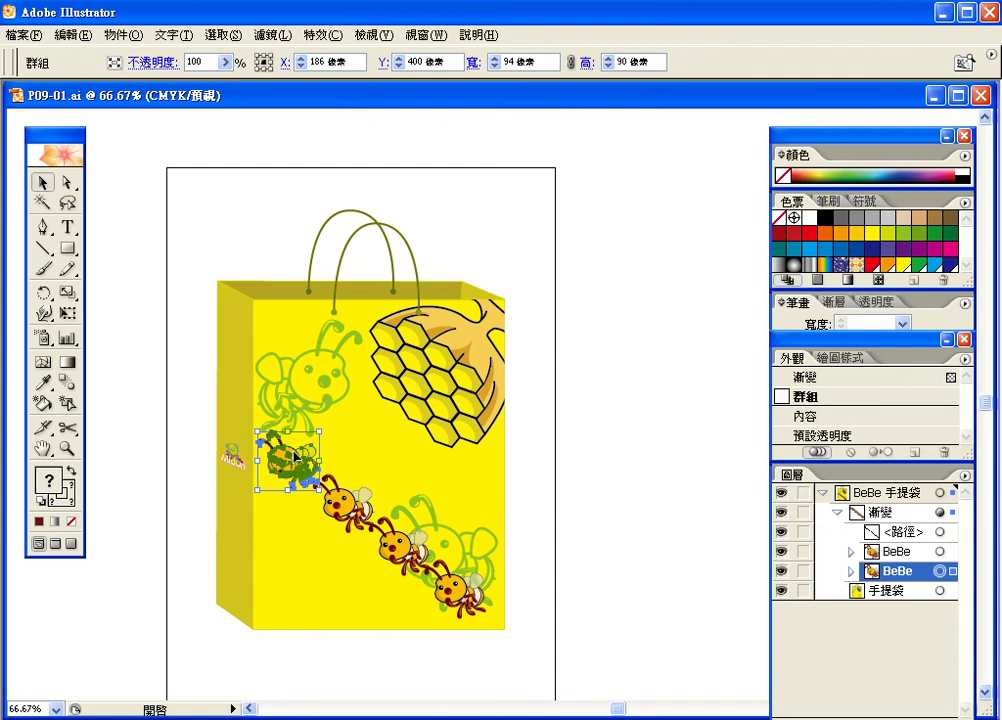
{"action": "left_click_drag", "start_coordinate": [295, 457], "coordinate": [303, 343]}
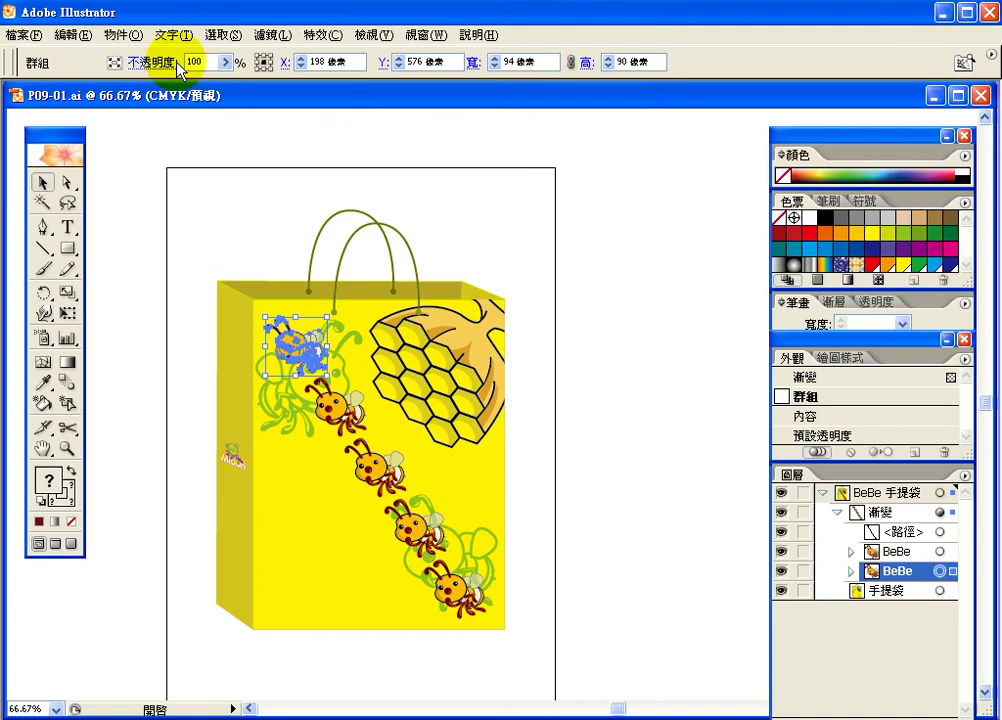
{"action": "left_click", "coordinate": [121, 34]}
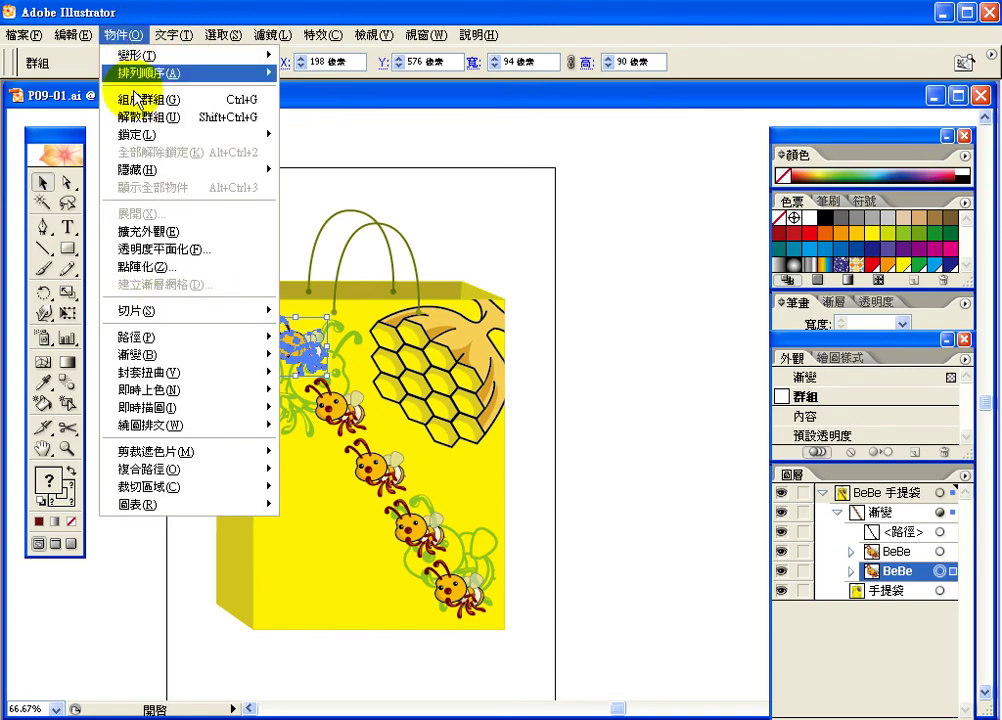
{"action": "mouse_move", "coordinate": [180, 355]}
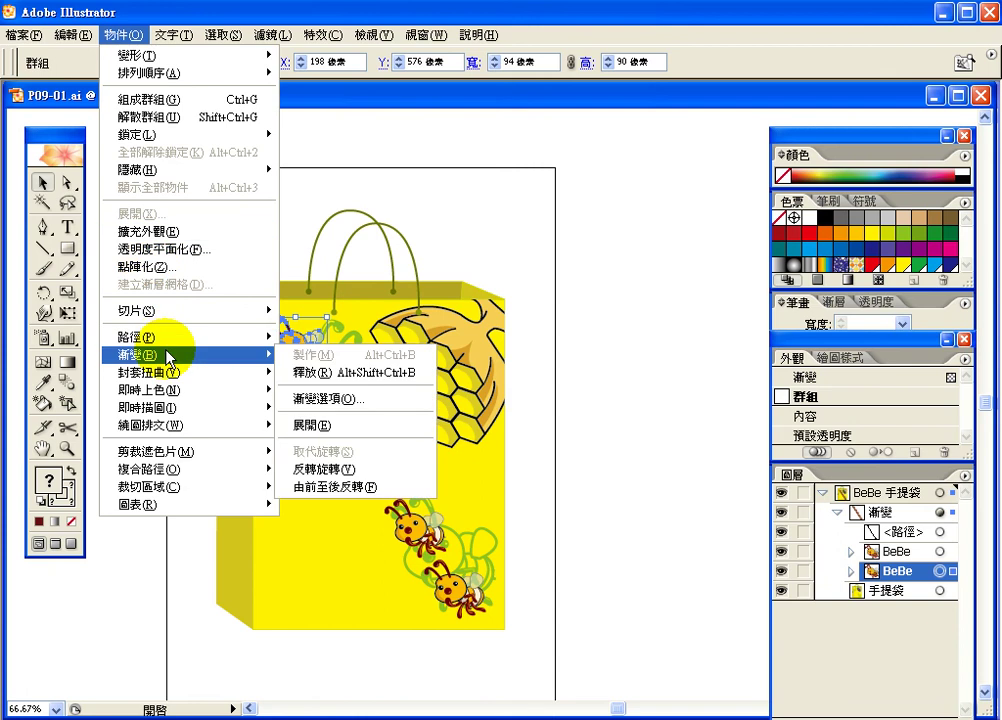
{"action": "left_click", "coordinate": [330, 356]}
Draw an open wavy Pen path from the bag front's left edge up to the honeycomb, with no fill and a 1 pt dark red stroke
{"action": "left_click", "coordinate": [604, 436]}
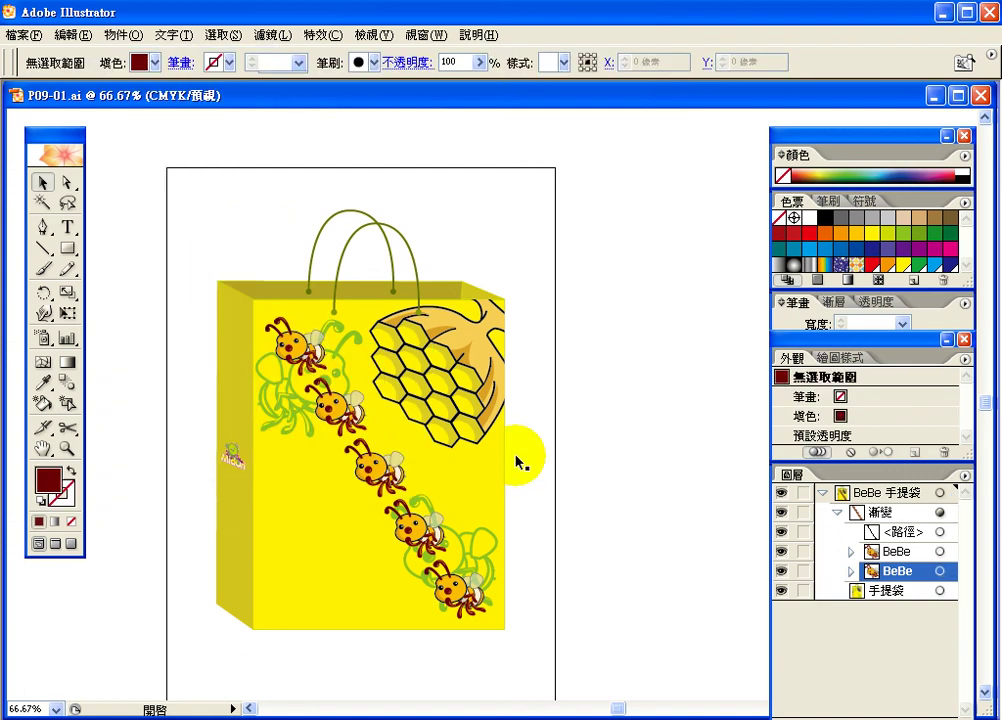
{"action": "left_click", "coordinate": [43, 226]}
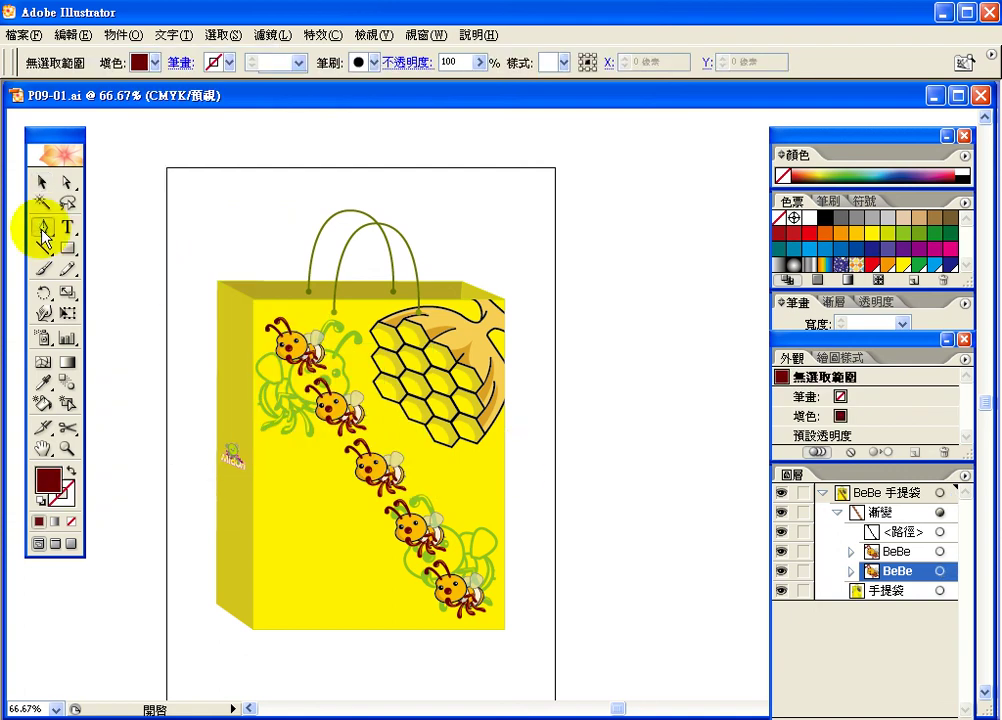
{"action": "left_click", "coordinate": [252, 531]}
{"action": "mouse_move", "coordinate": [276, 514]}
{"action": "left_mouse_down"}
{"action": "mouse_move", "coordinate": [330, 508]}
{"action": "mouse_move", "coordinate": [291, 502]}
{"action": "left_mouse_up"}
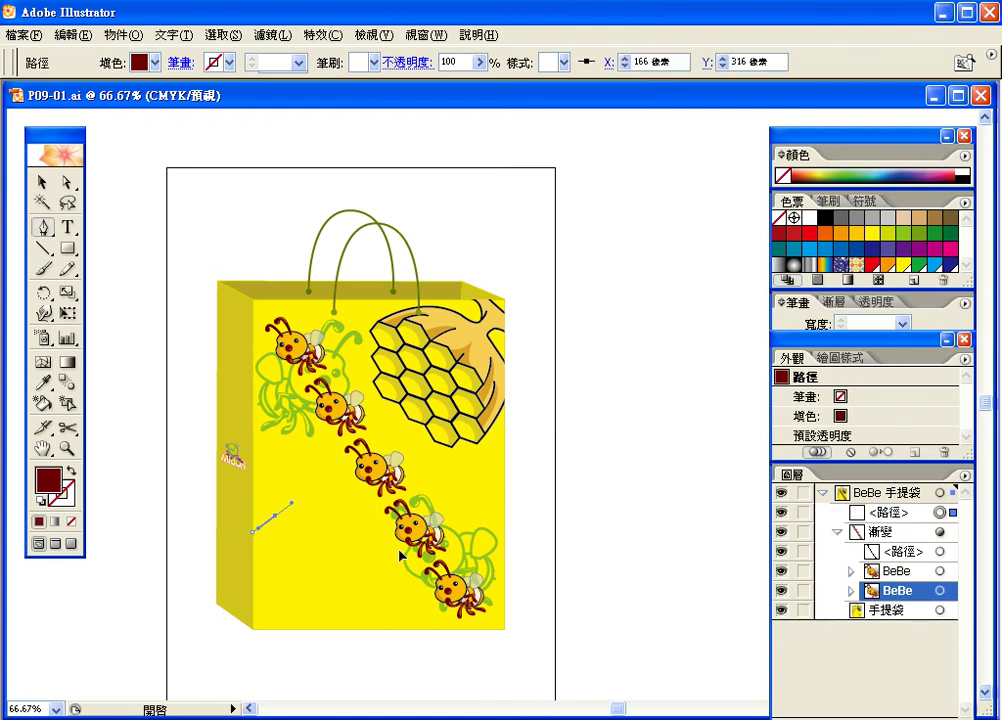
{"action": "left_click_drag", "start_coordinate": [385, 550], "coordinate": [413, 543]}
{"action": "left_click_drag", "start_coordinate": [458, 450], "coordinate": [460, 438]}
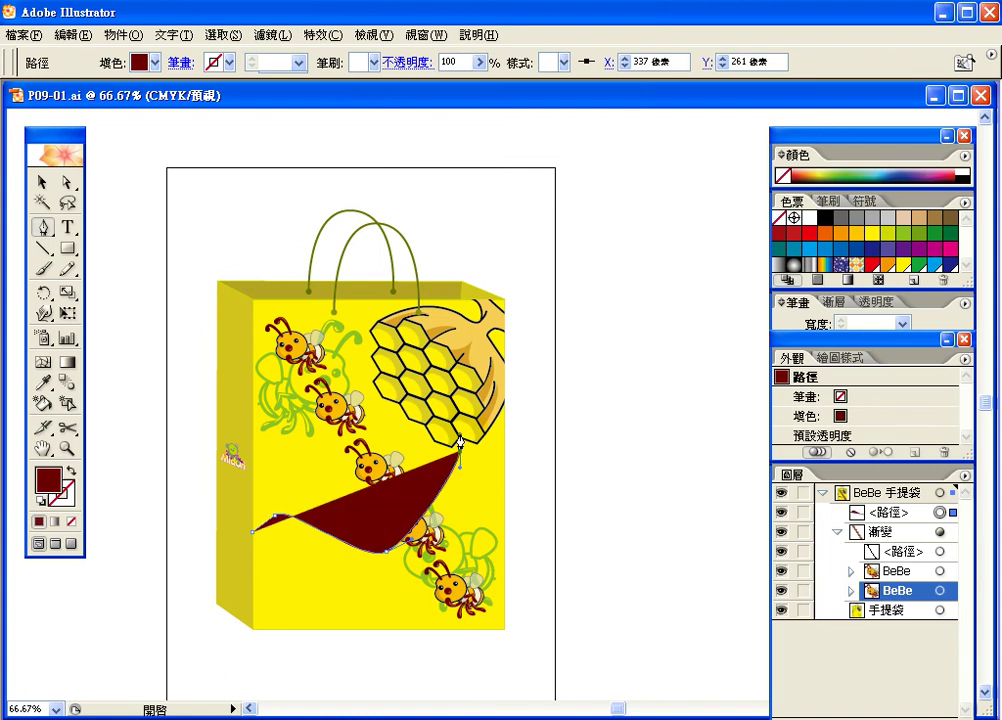
{"action": "left_click", "coordinate": [71, 470]}
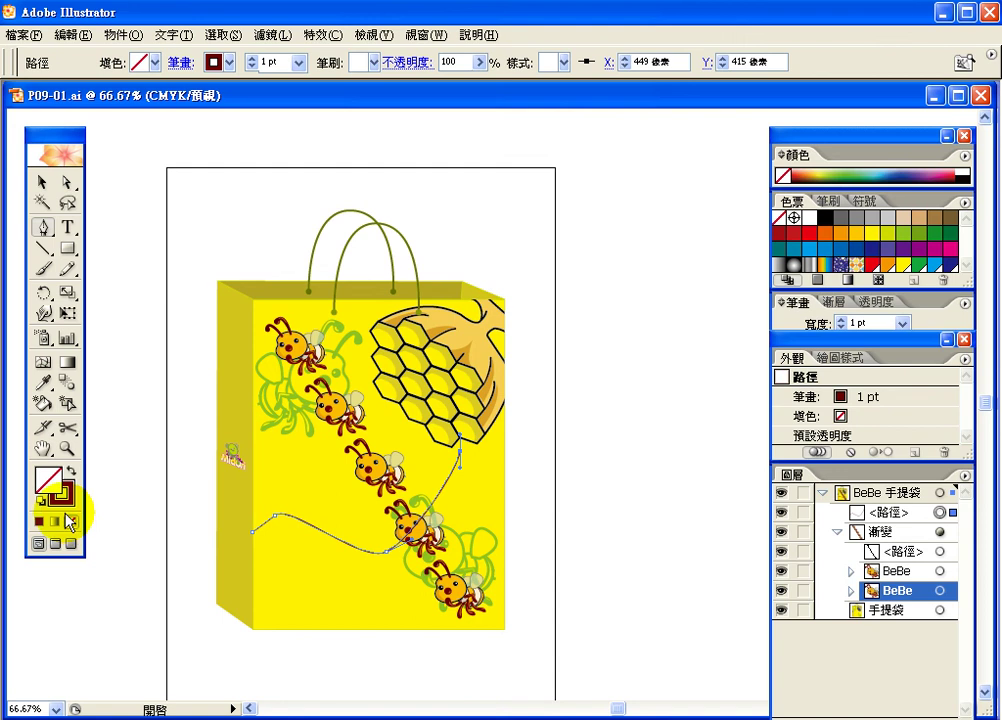
Select the bee blend together with the wavy path and replace the blend's spine with that path
{"action": "left_click", "coordinate": [42, 182]}
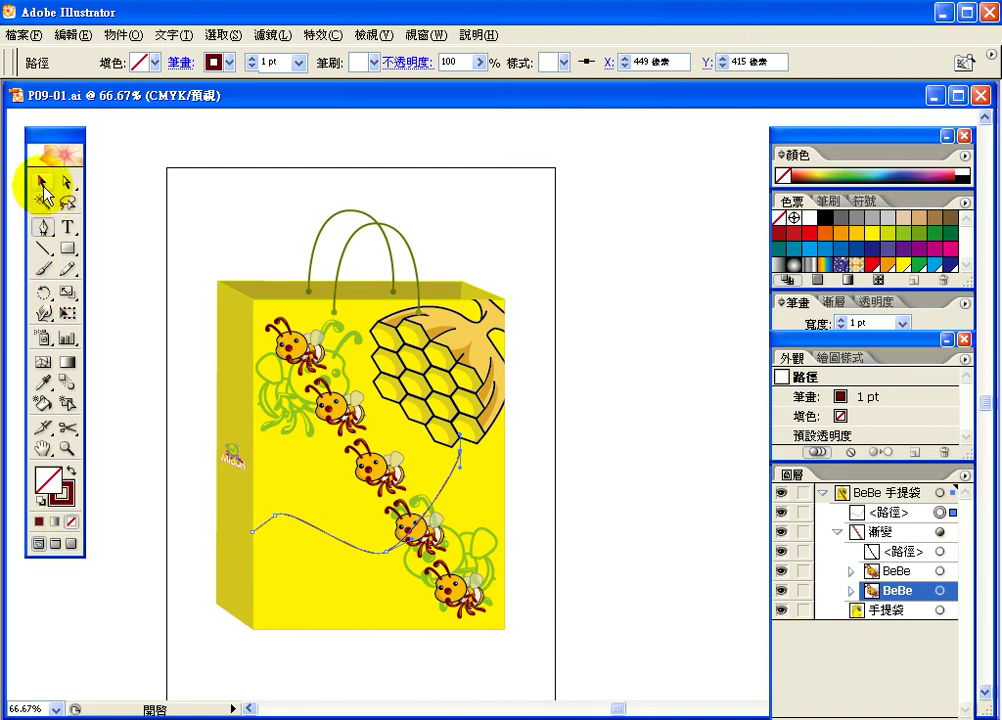
{"action": "left_click", "coordinate": [330, 418], "text": "shift"}
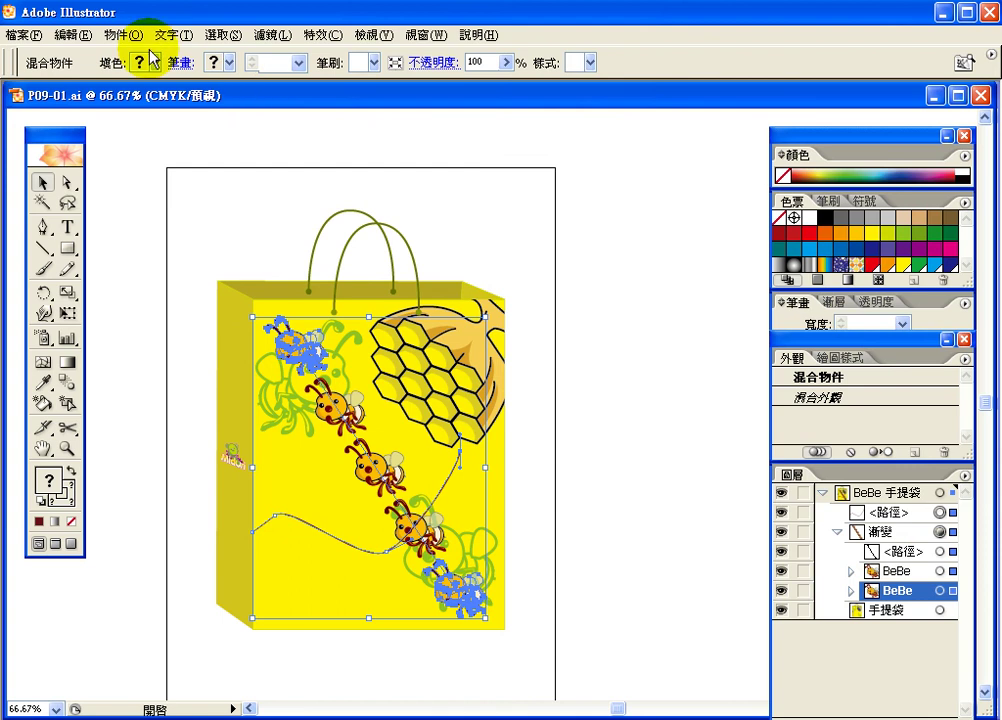
{"action": "left_click", "coordinate": [128, 35]}
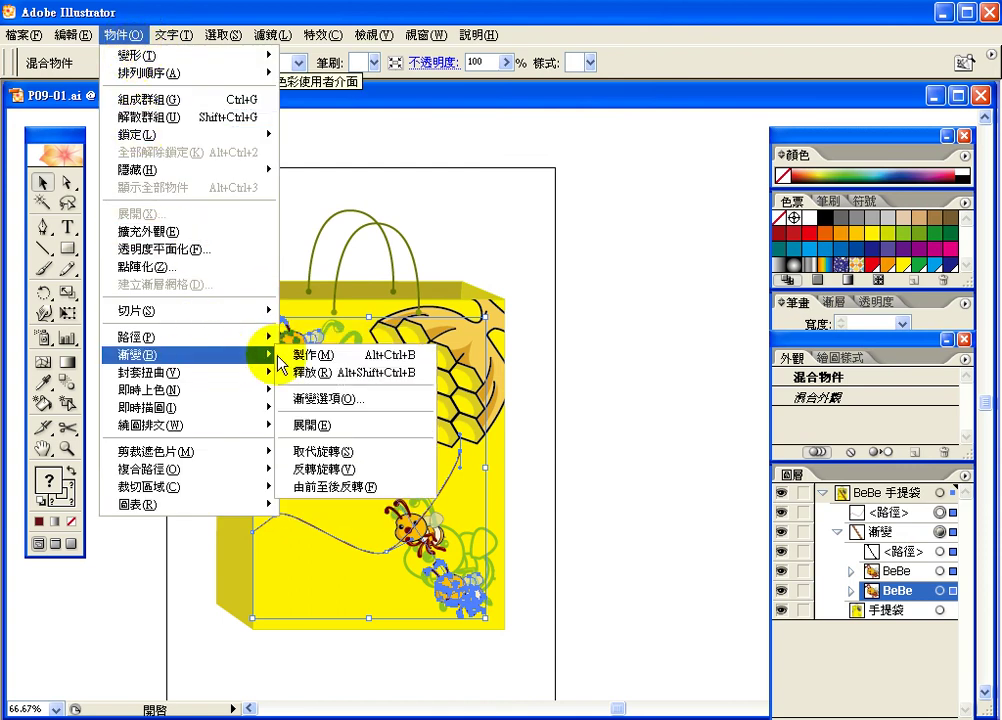
{"action": "left_click", "coordinate": [387, 460]}
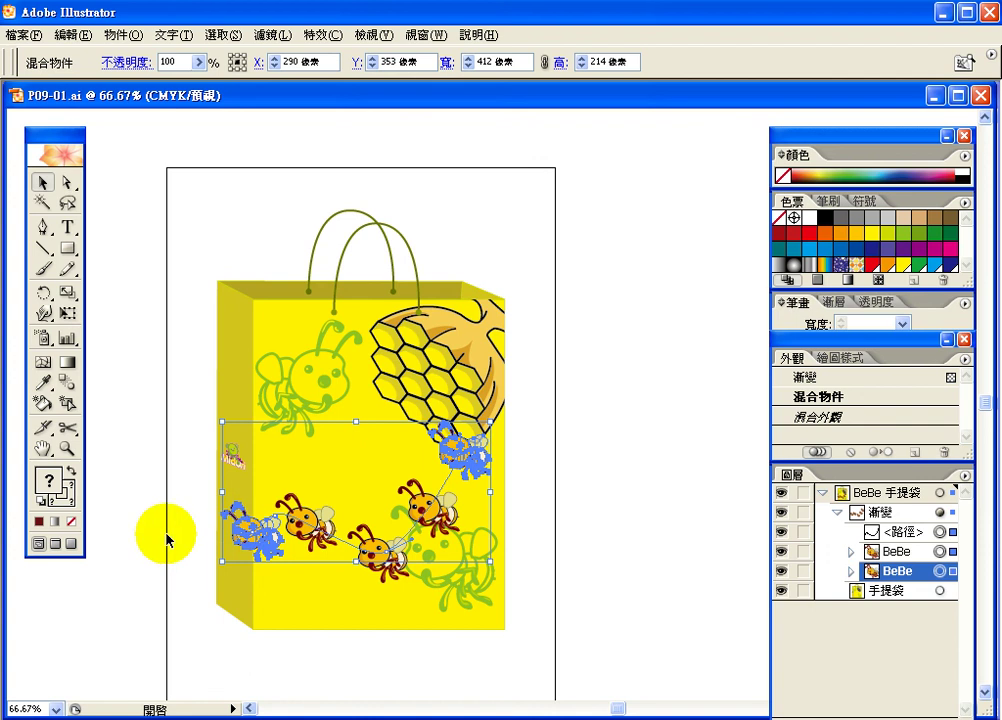
{"action": "key", "text": "ctrl+shift+b"}
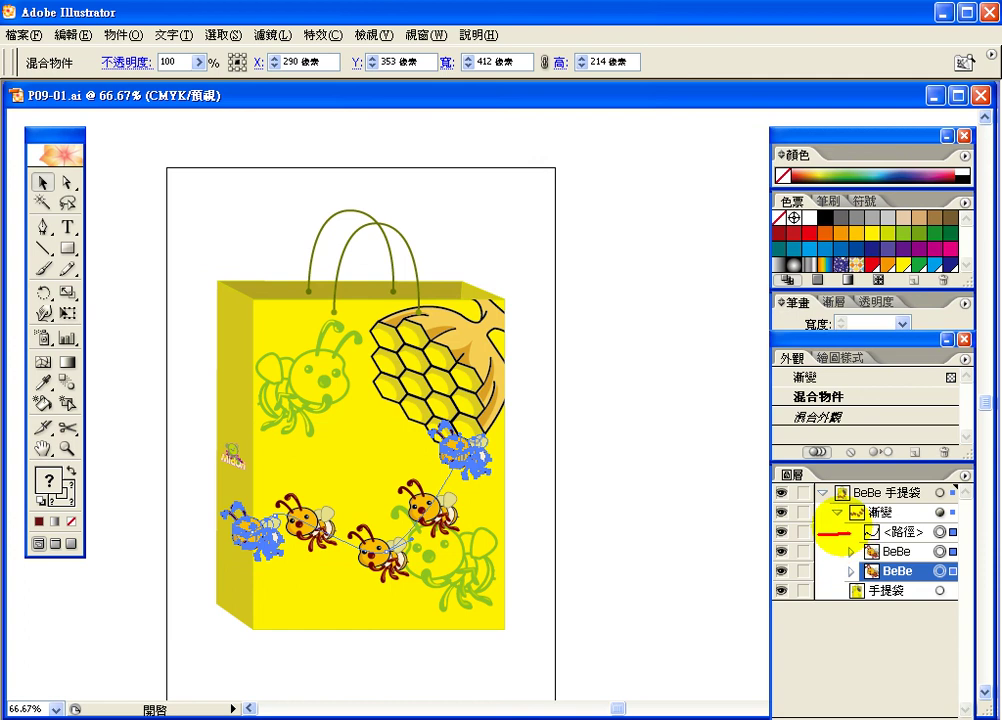
{"action": "mouse_move", "coordinate": [818, 537]}
{"action": "left_mouse_down"}
{"action": "mouse_move", "coordinate": [862, 531]}
{"action": "mouse_move", "coordinate": [850, 540]}
{"action": "left_mouse_up"}
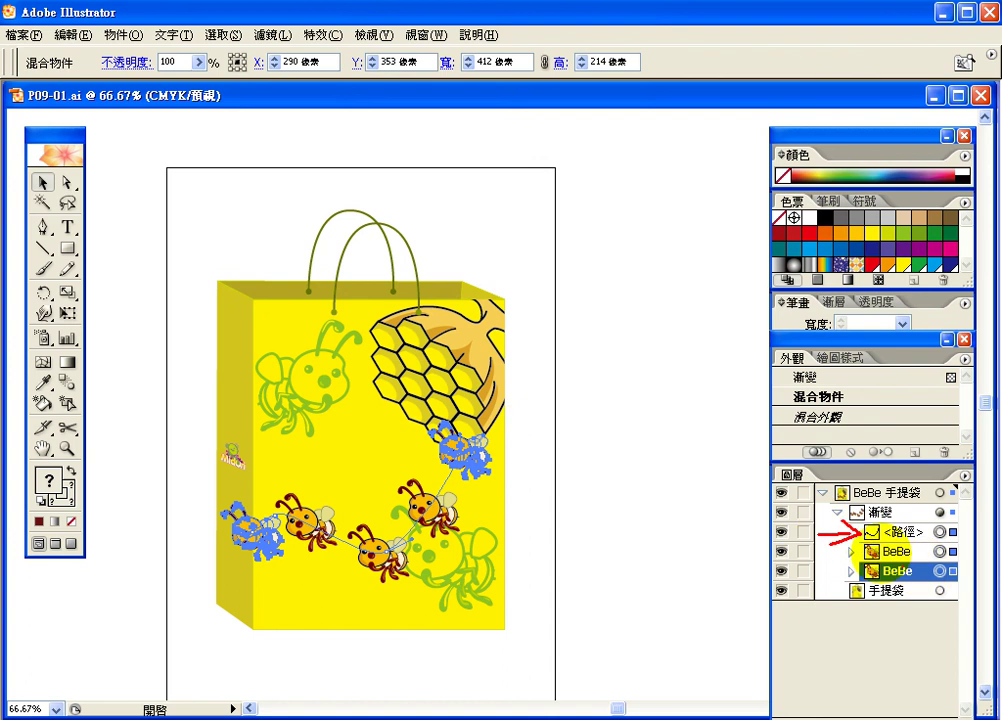
{"action": "left_click_drag", "start_coordinate": [926, 522], "coordinate": [885, 553]}
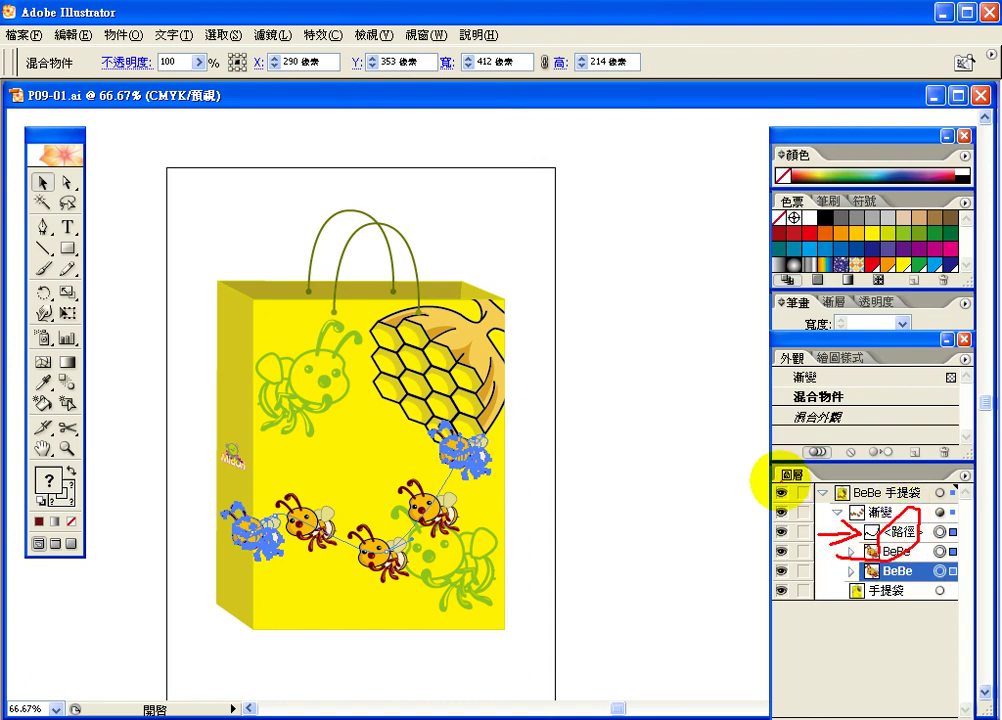
{"action": "key", "text": "Escape"}
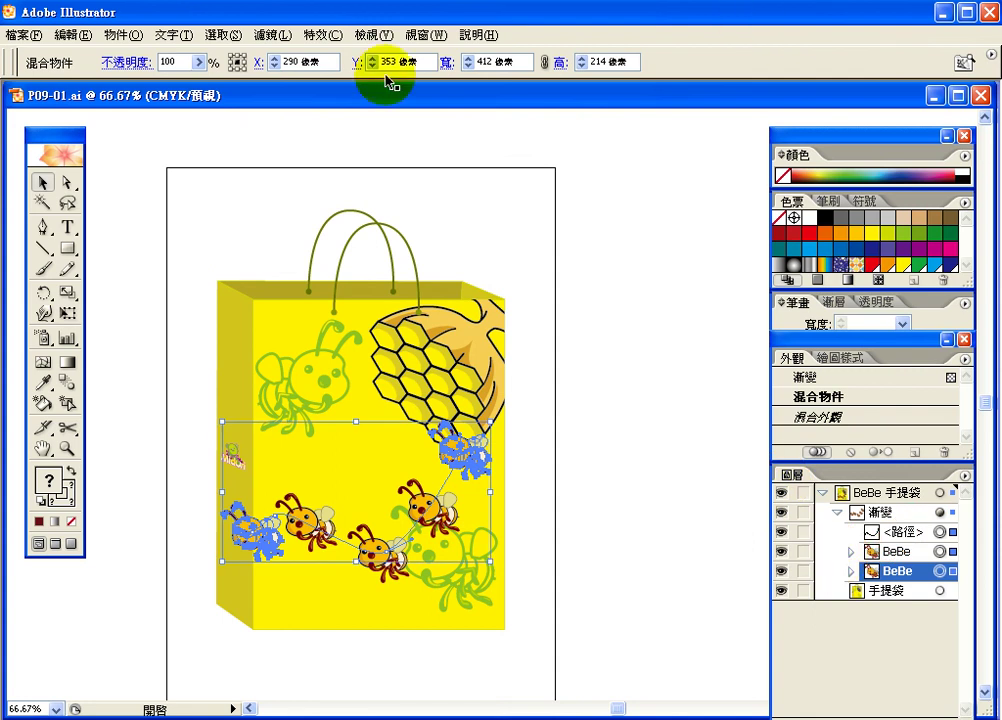
Release the bee blend on the wavy path, undo the release, and deselect everything
{"action": "left_click", "coordinate": [146, 36]}
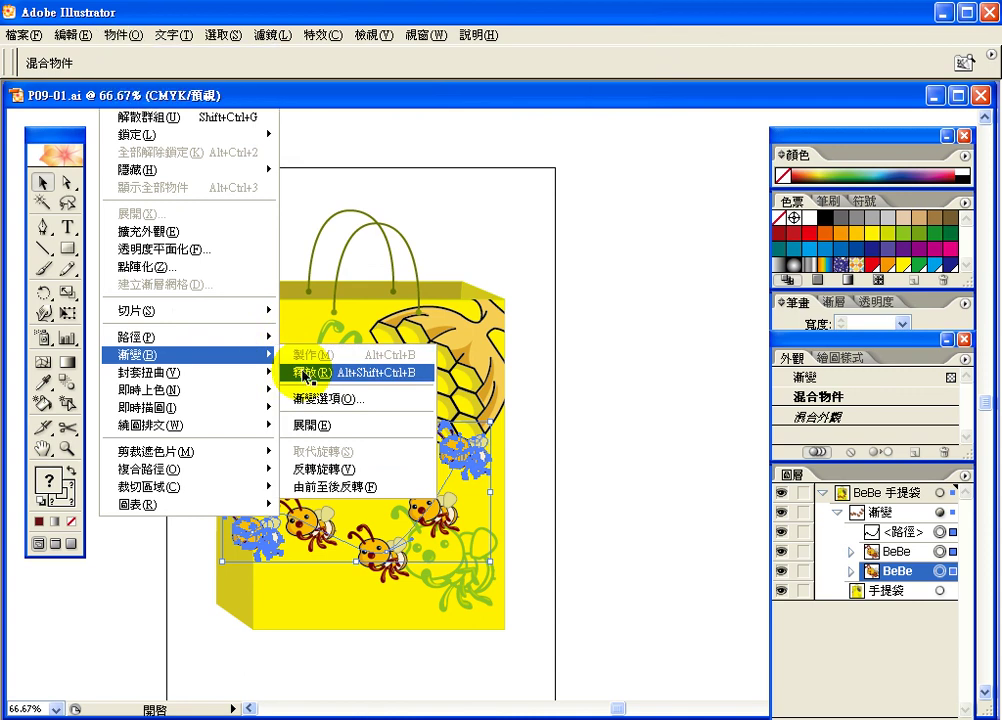
{"action": "left_click", "coordinate": [306, 373]}
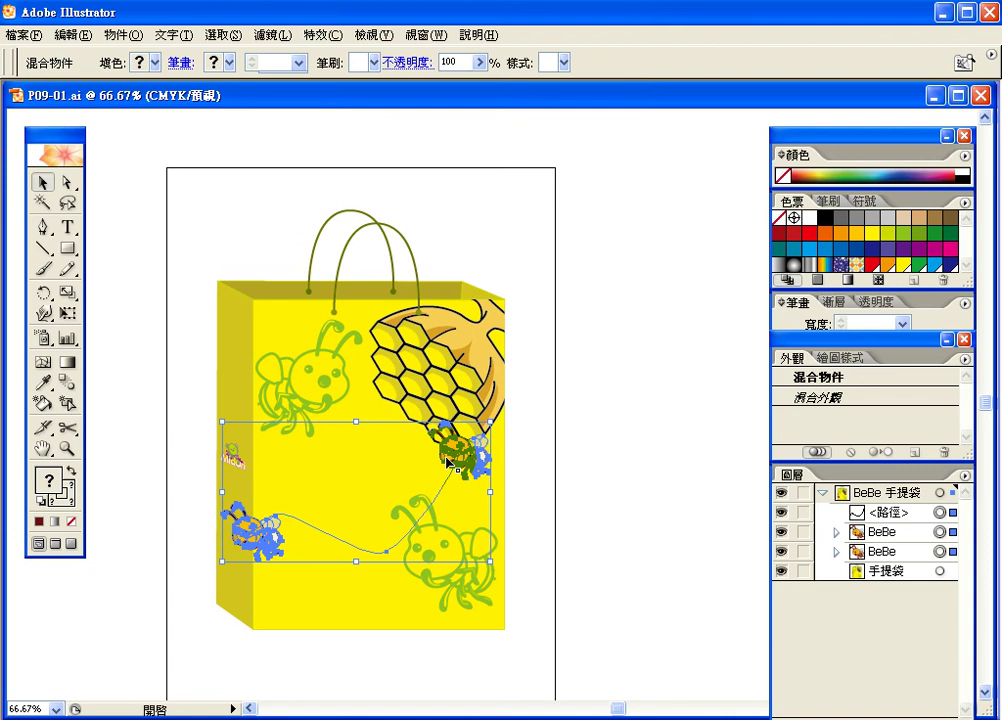
{"action": "left_click", "coordinate": [74, 36]}
{"action": "left_click", "coordinate": [110, 55]}
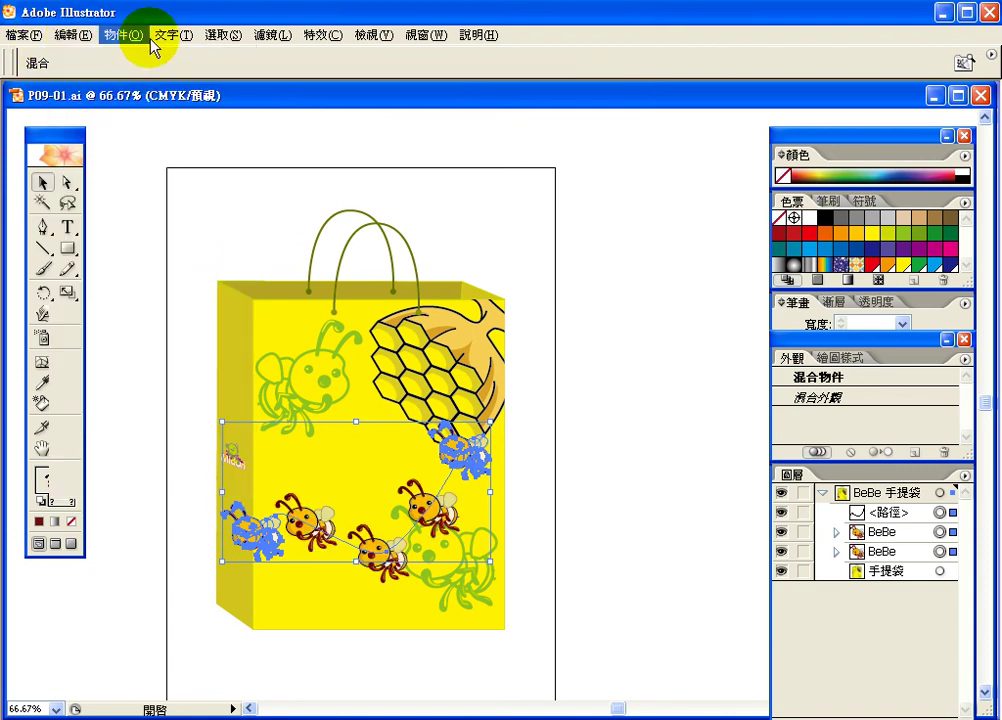
{"action": "left_click", "coordinate": [597, 345]}
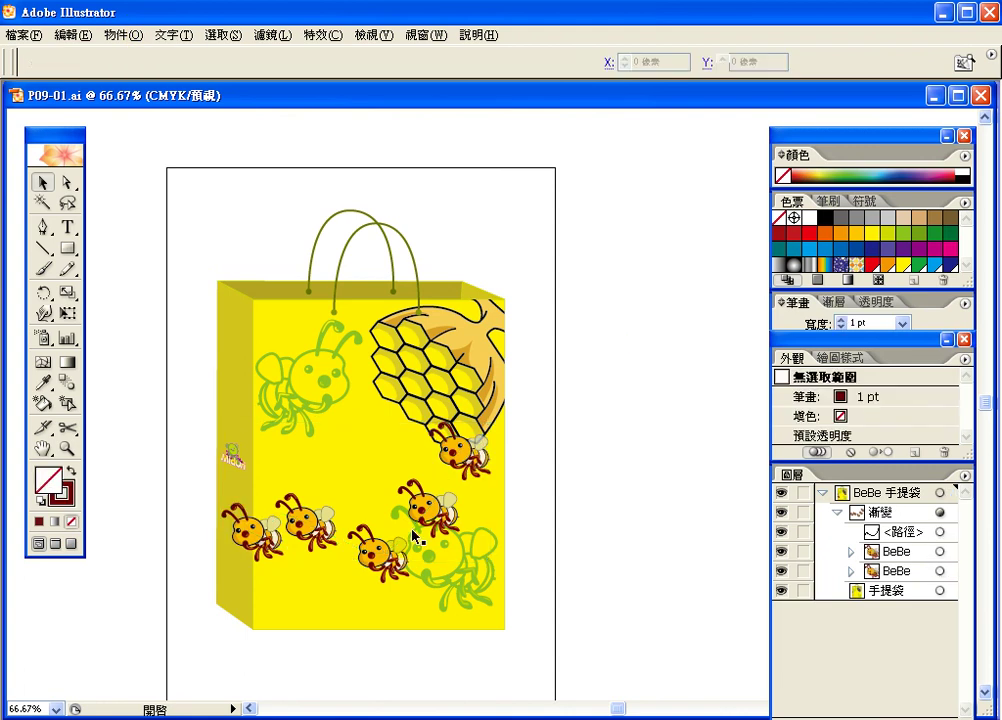
Select the whole bee blend on the bag front and examine its end bees, in-between bees and spine
{"action": "left_click", "coordinate": [305, 521]}
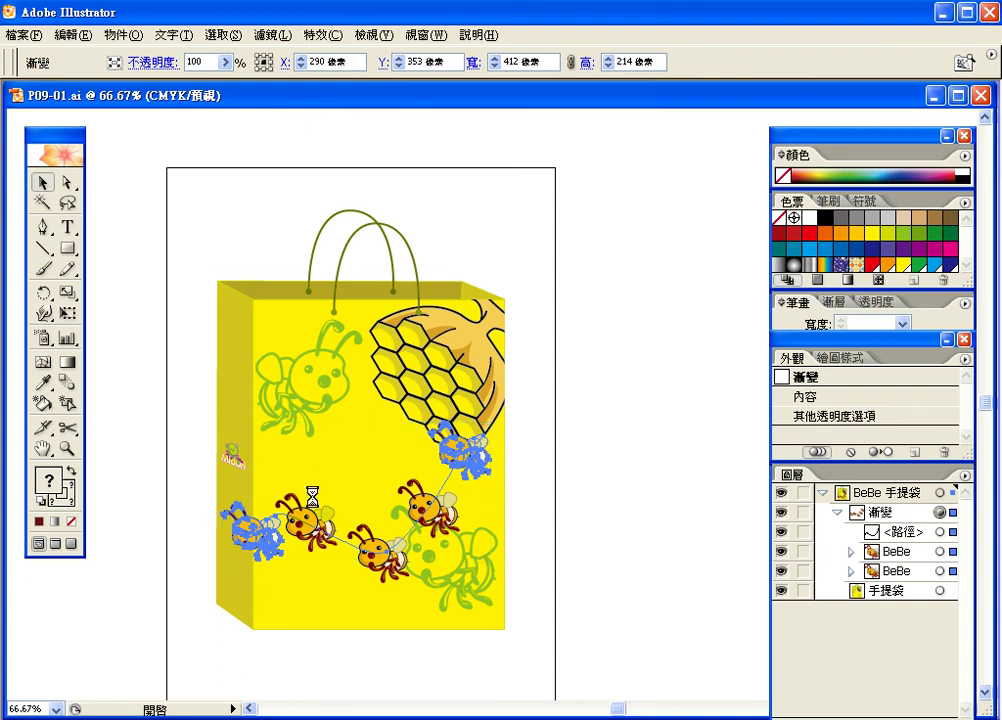
{"action": "mouse_move", "coordinate": [278, 498]}
{"action": "left_mouse_down"}
{"action": "mouse_move", "coordinate": [354, 505]}
{"action": "mouse_move", "coordinate": [395, 470]}
{"action": "mouse_move", "coordinate": [438, 468]}
{"action": "mouse_move", "coordinate": [468, 490]}
{"action": "mouse_move", "coordinate": [472, 531]}
{"action": "mouse_move", "coordinate": [435, 543]}
{"action": "mouse_move", "coordinate": [410, 580]}
{"action": "mouse_move", "coordinate": [335, 593]}
{"action": "mouse_move", "coordinate": [280, 495]}
{"action": "left_mouse_up"}
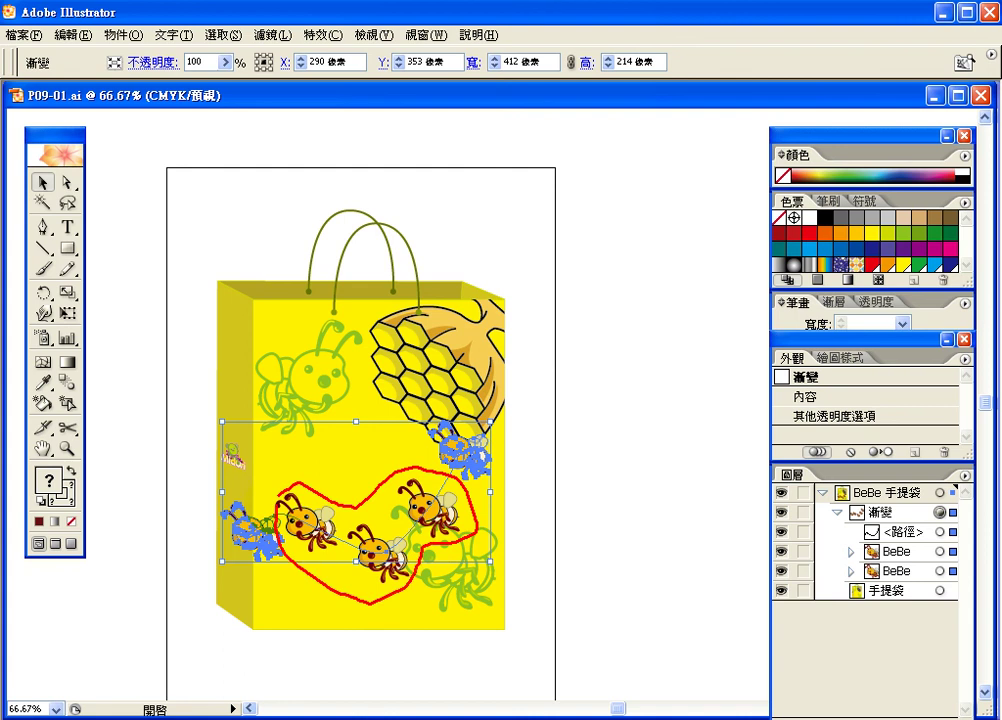
{"action": "mouse_move", "coordinate": [193, 490]}
{"action": "left_mouse_down"}
{"action": "mouse_move", "coordinate": [205, 467]}
{"action": "mouse_move", "coordinate": [211, 492]}
{"action": "left_mouse_up"}
{"action": "left_click_drag", "start_coordinate": [195, 484], "coordinate": [208, 482]}
{"action": "left_click_drag", "start_coordinate": [413, 424], "coordinate": [418, 452]}
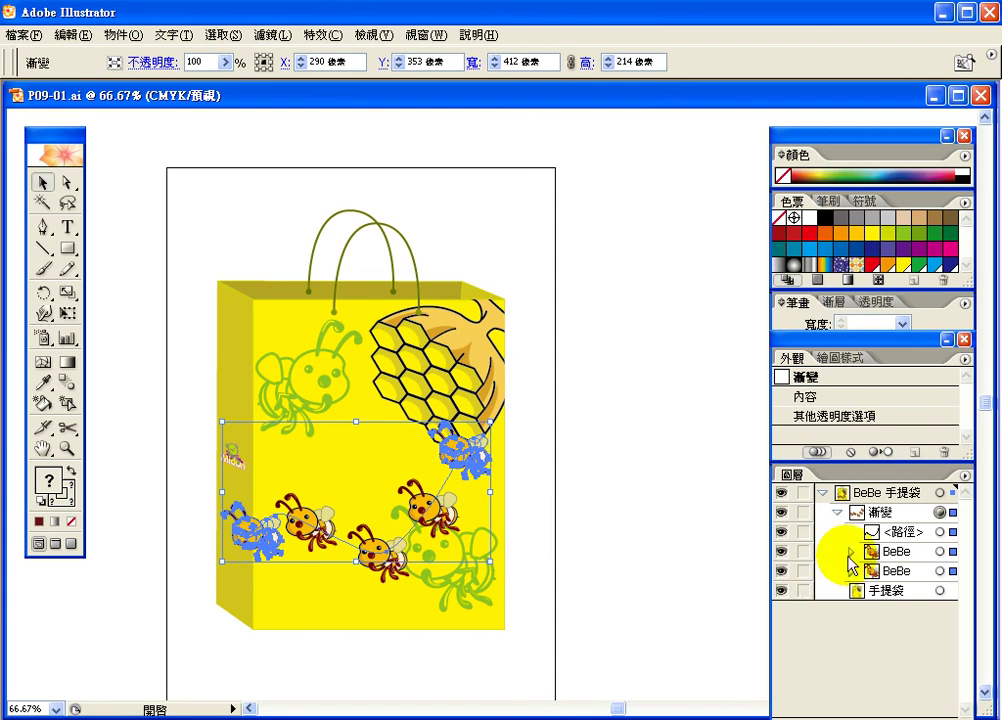
Target the bee blend's spine path for direct selection and move it to about X 289, Y 334 px
{"action": "left_click", "coordinate": [872, 534]}
{"action": "left_click", "coordinate": [946, 532]}
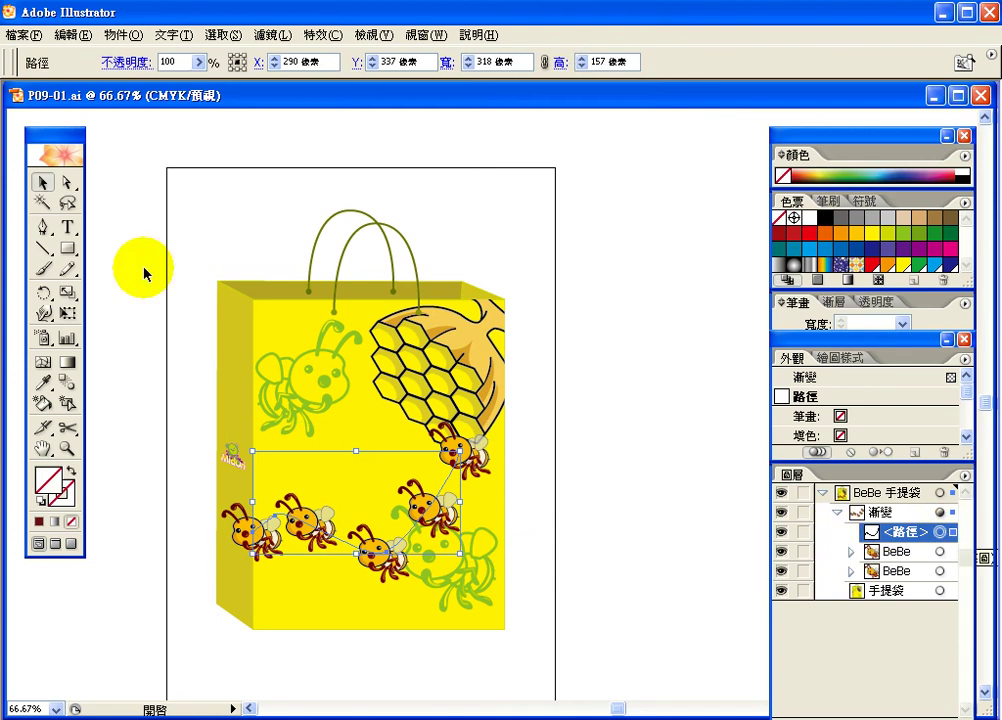
{"action": "left_click", "coordinate": [67, 184]}
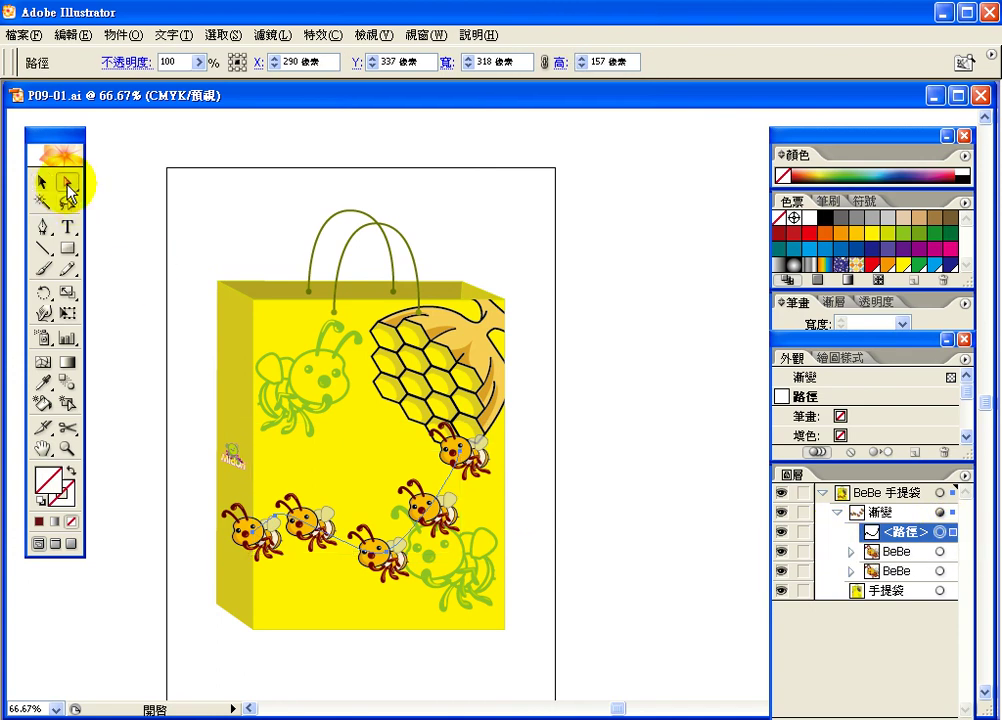
{"action": "left_click", "coordinate": [389, 557]}
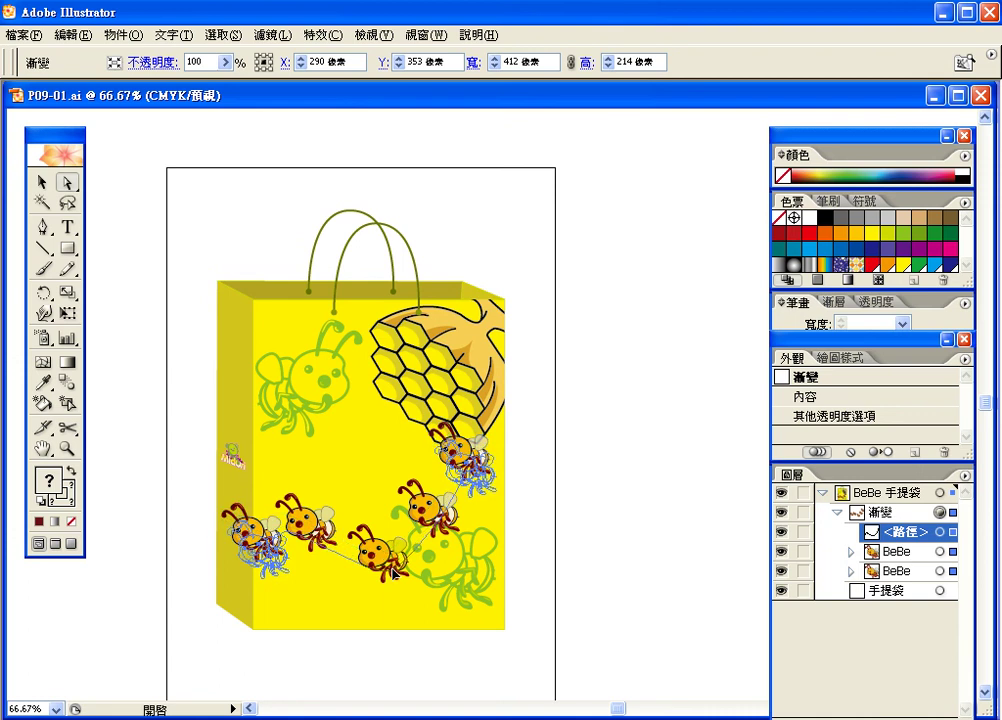
{"action": "left_click", "coordinate": [386, 567]}
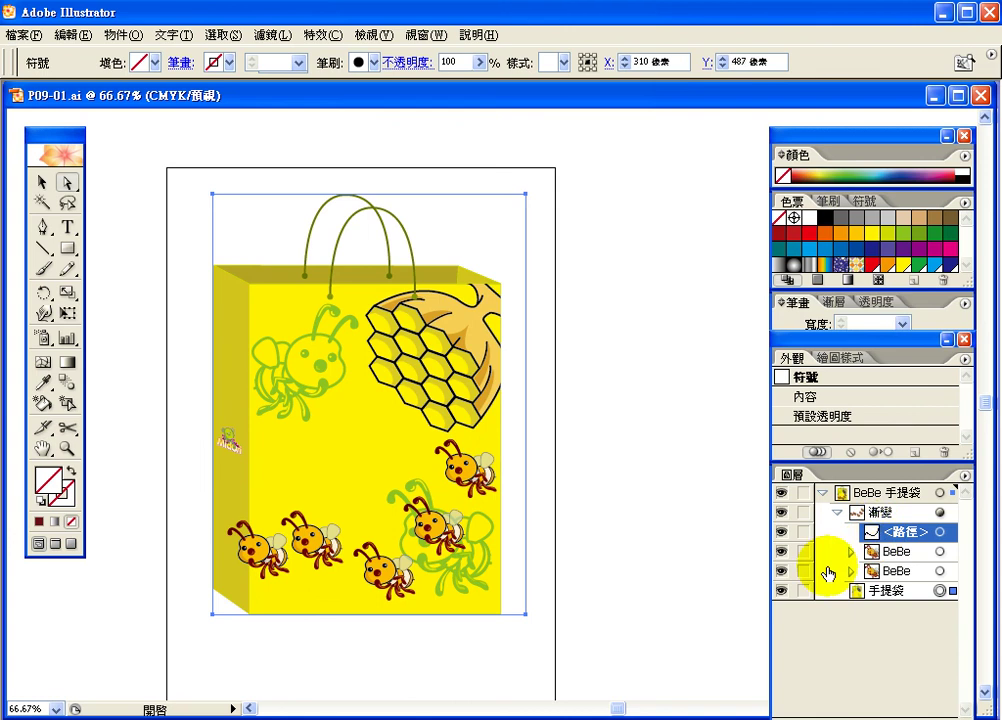
{"action": "left_click", "coordinate": [940, 532]}
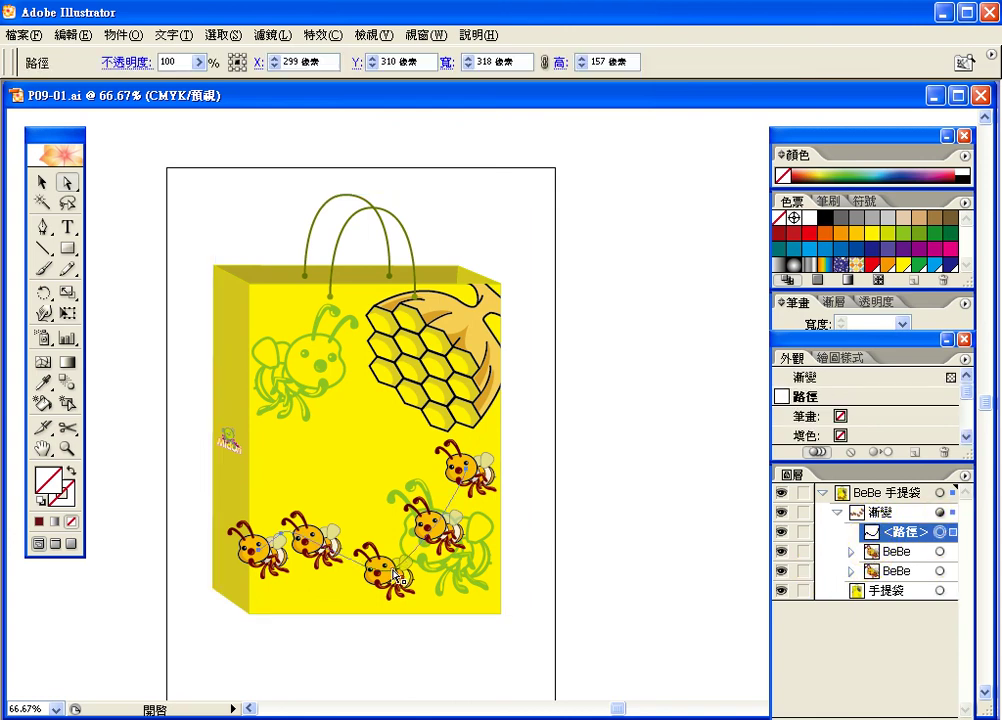
{"action": "left_click_drag", "start_coordinate": [395, 575], "coordinate": [375, 557]}
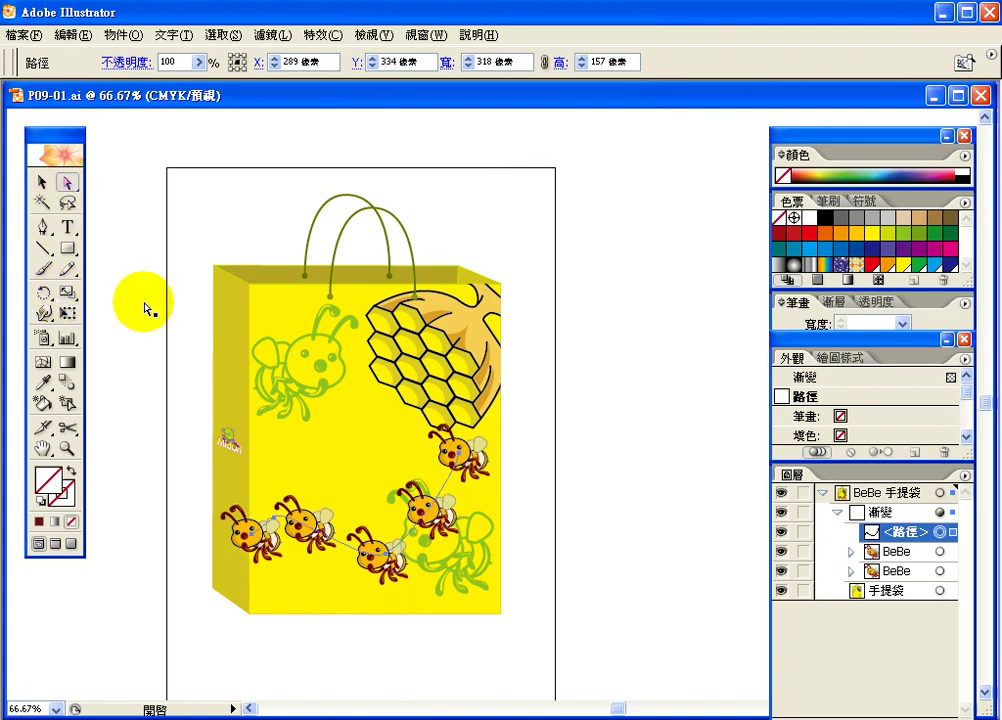
Move the spine's lower middle anchor point up beneath the upper-left green bee outline, to about X 275, Y 456 px
{"action": "left_click", "coordinate": [385, 548]}
{"action": "left_click", "coordinate": [378, 512]}
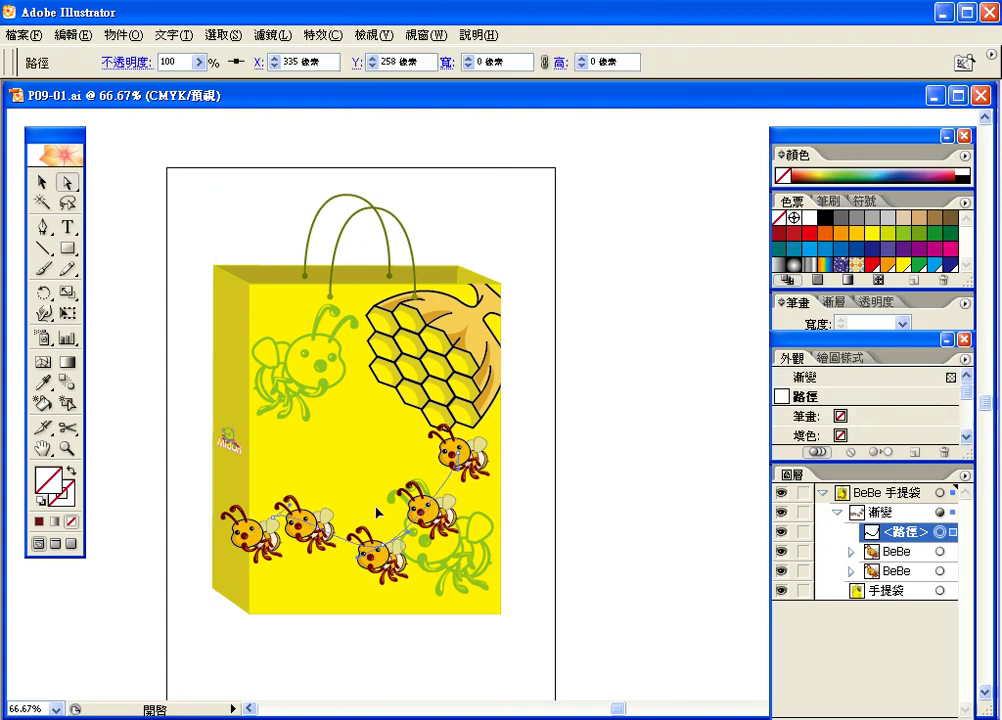
{"action": "left_click_drag", "start_coordinate": [378, 512], "coordinate": [352, 405]}
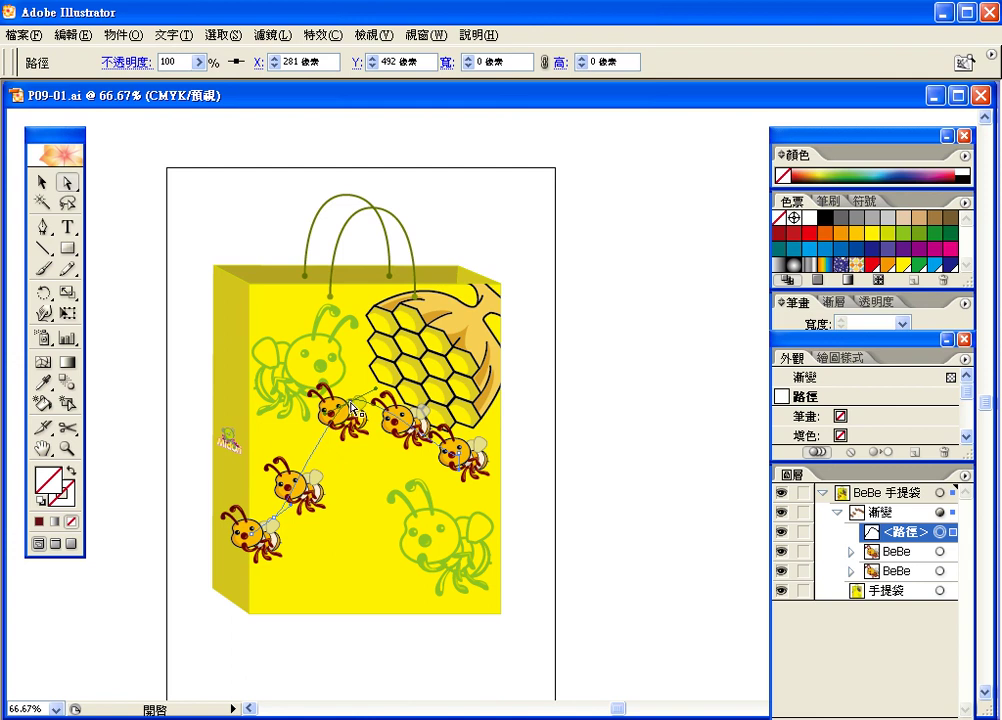
{"action": "left_click_drag", "start_coordinate": [352, 405], "coordinate": [383, 433]}
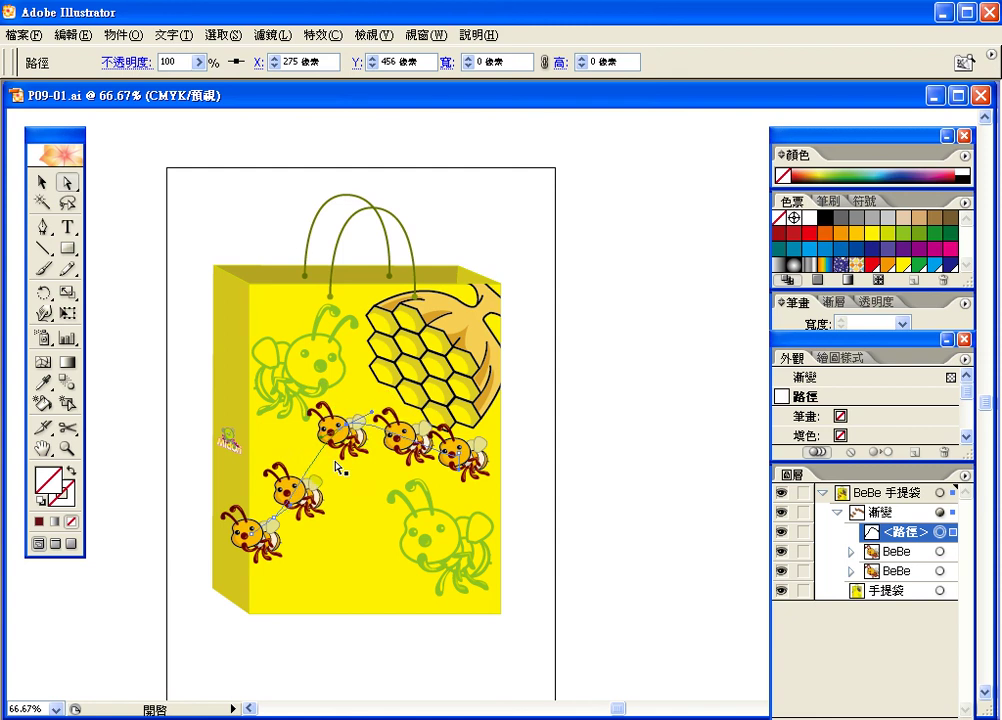
Expand the bee blend into a group of separate bees and deselect everything
{"action": "left_click", "coordinate": [42, 182]}
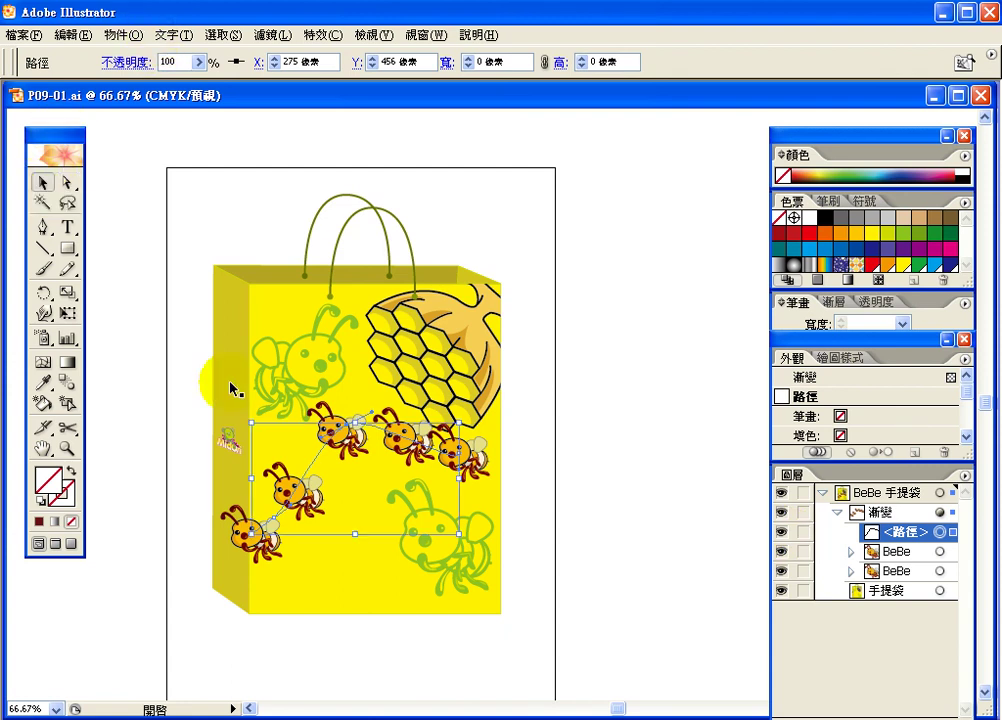
{"action": "left_click", "coordinate": [137, 36]}
{"action": "mouse_move", "coordinate": [201, 351]}
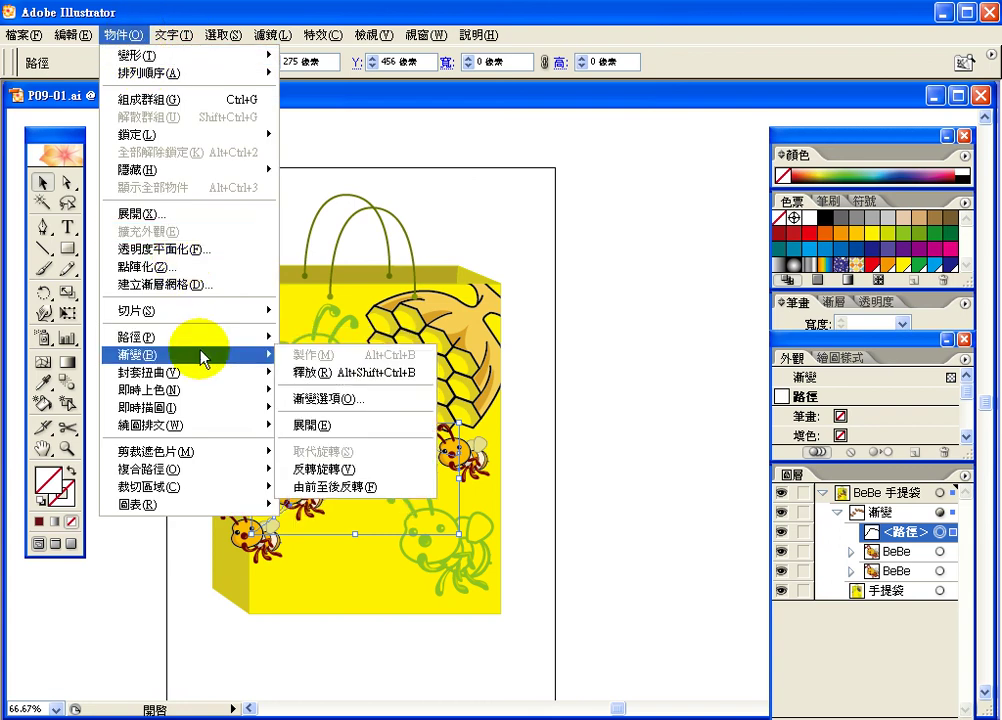
{"action": "left_click", "coordinate": [340, 426]}
{"action": "key", "text": "ctrl+shift+a"}
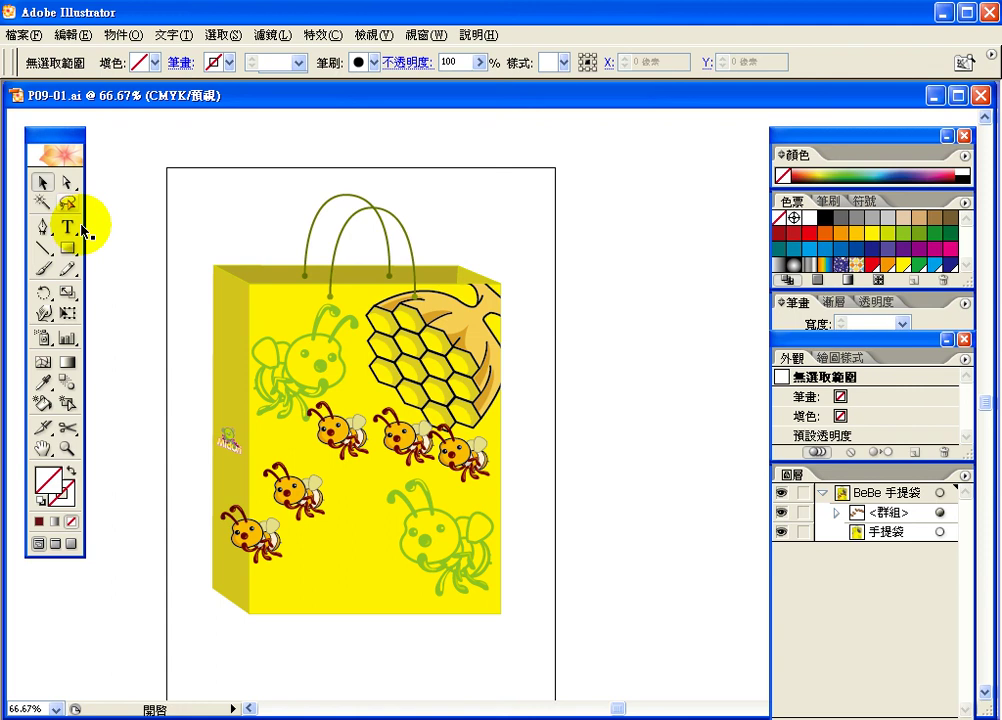
Target the expanded group's bees individually, then move and shrink the second bee from the left to about X 296, Y 311 px
{"action": "left_click", "coordinate": [836, 512]}
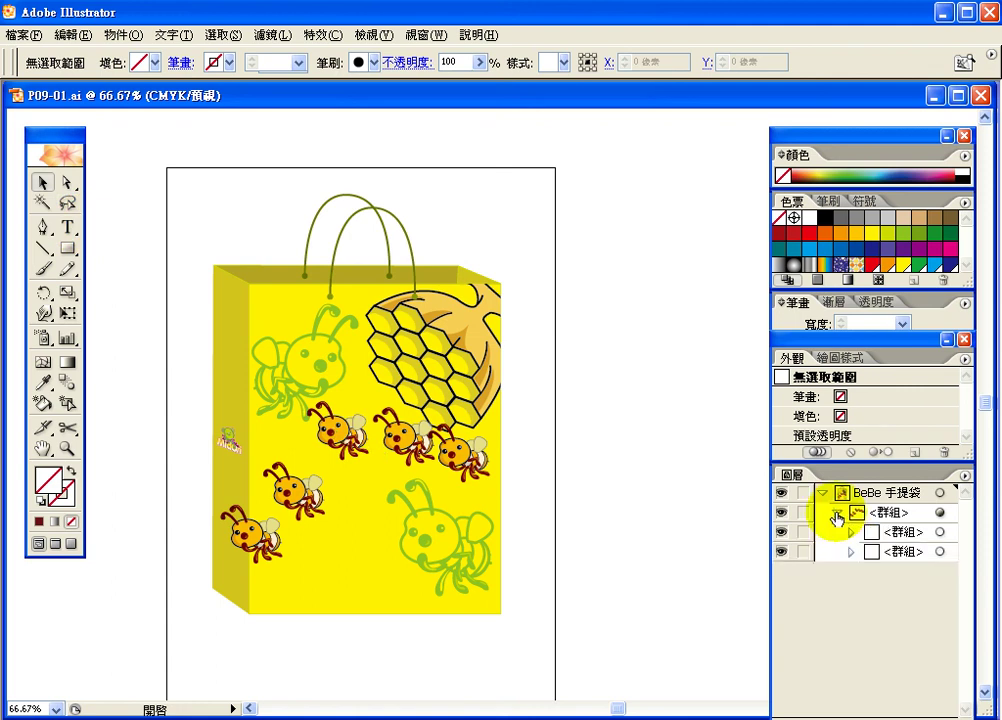
{"action": "left_click", "coordinate": [862, 532]}
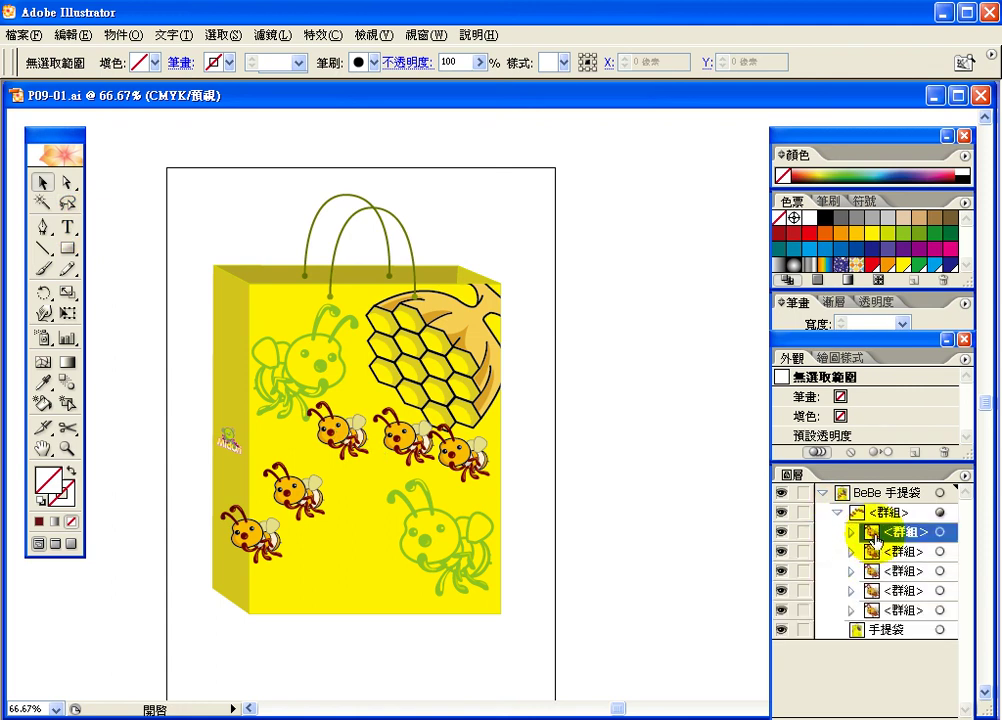
{"action": "left_click", "coordinate": [940, 551]}
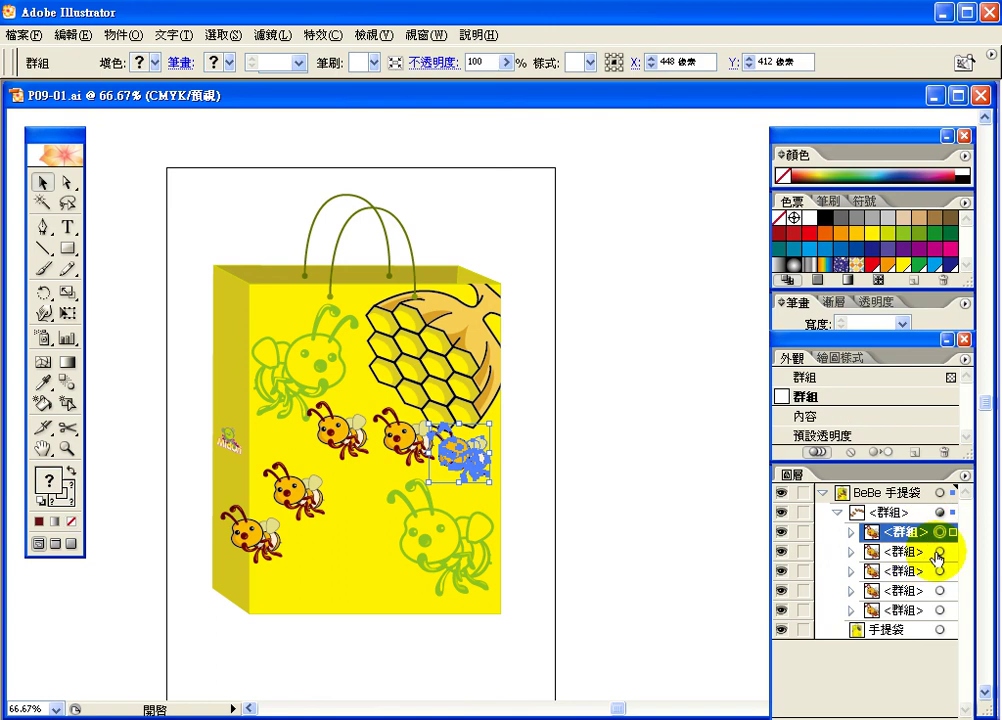
{"action": "left_click", "coordinate": [940, 571]}
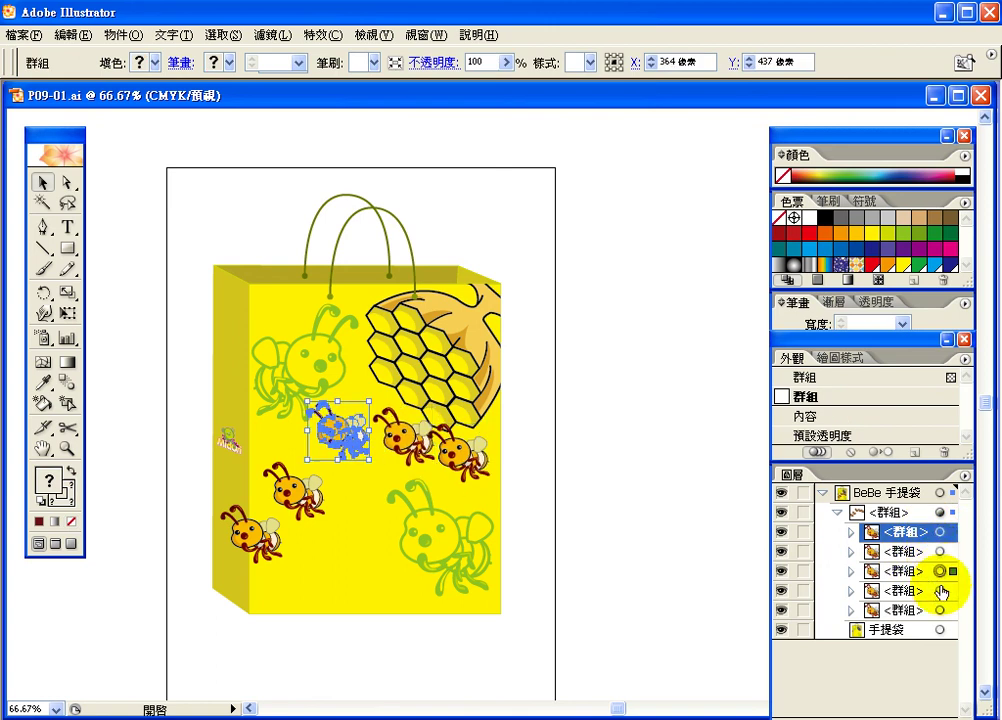
{"action": "left_click", "coordinate": [940, 590]}
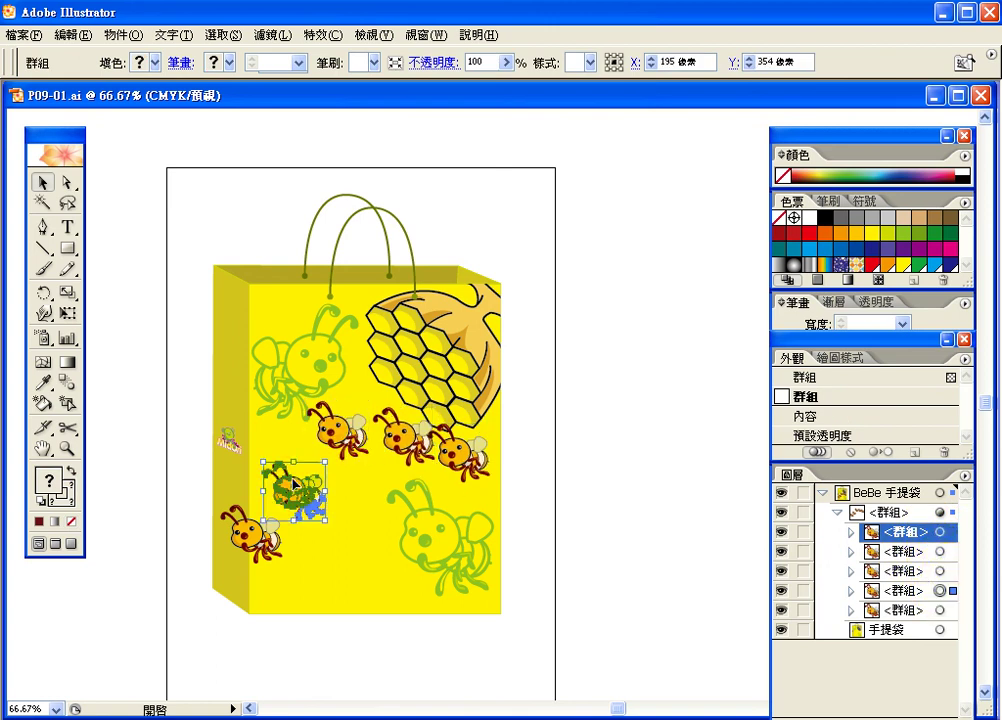
{"action": "left_click_drag", "start_coordinate": [287, 488], "coordinate": [384, 497]}
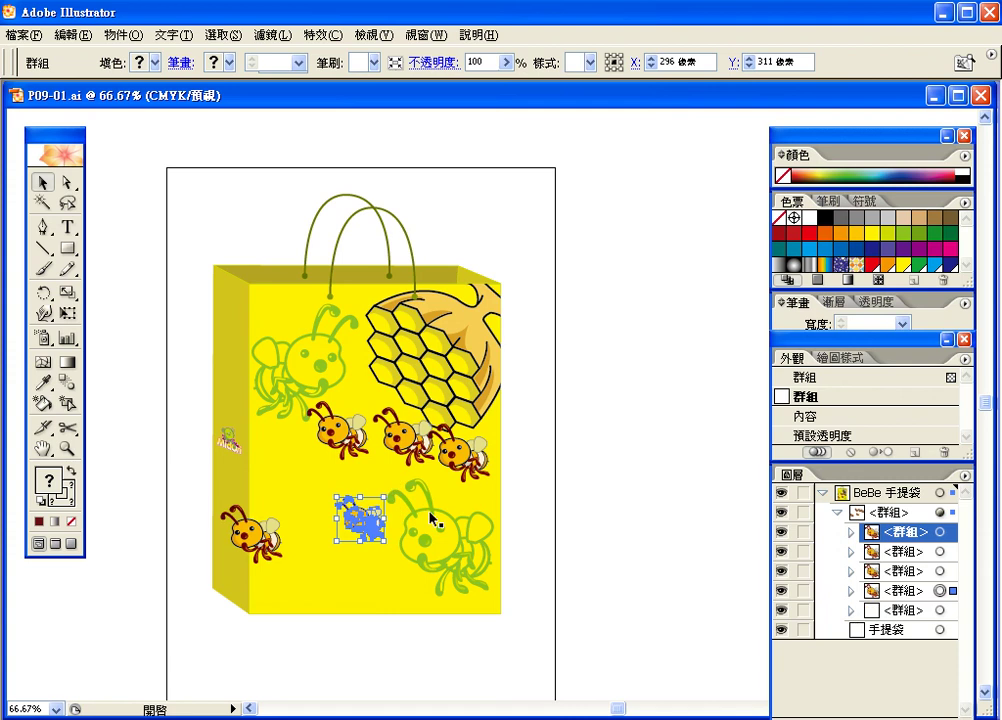
Undo the single bee's scaling and move and the blend expansion
{"action": "left_click", "coordinate": [72, 35]}
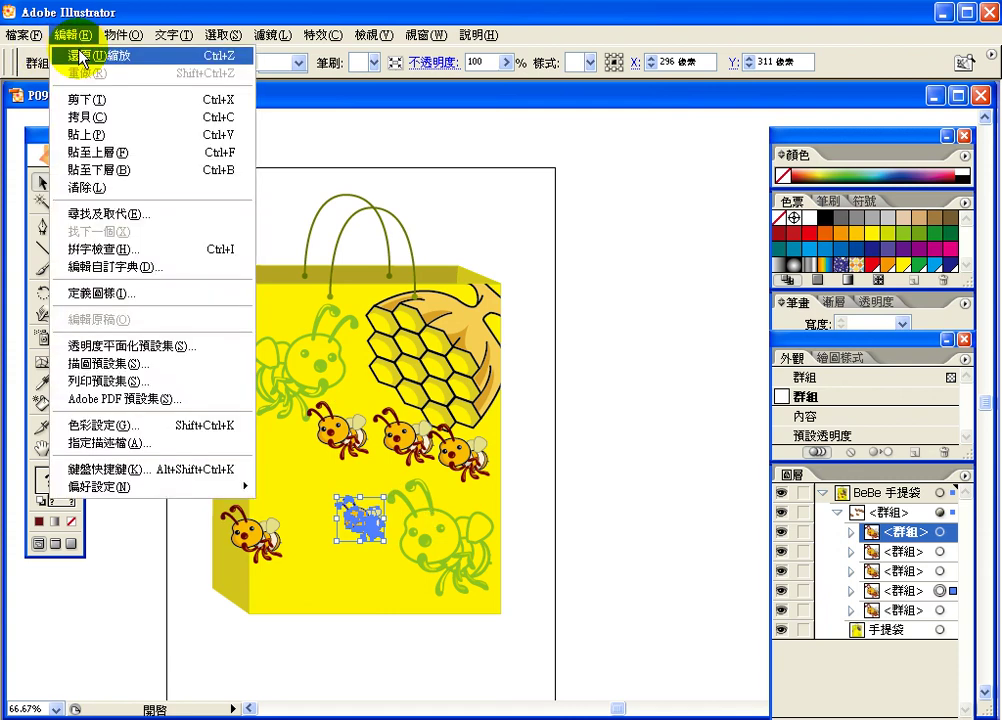
{"action": "left_click", "coordinate": [82, 56]}
{"action": "key", "text": "ctrl+z"}
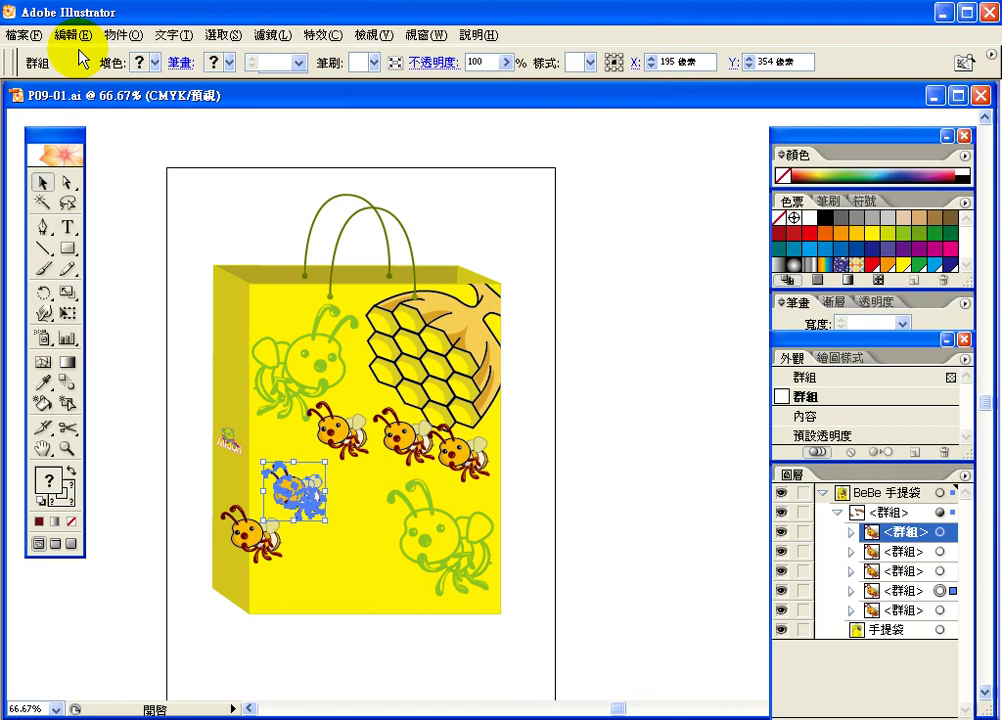
{"action": "key", "text": "ctrl+z"}
{"action": "key", "text": "ctrl+z"}
{"action": "key", "text": "ctrl+z"}
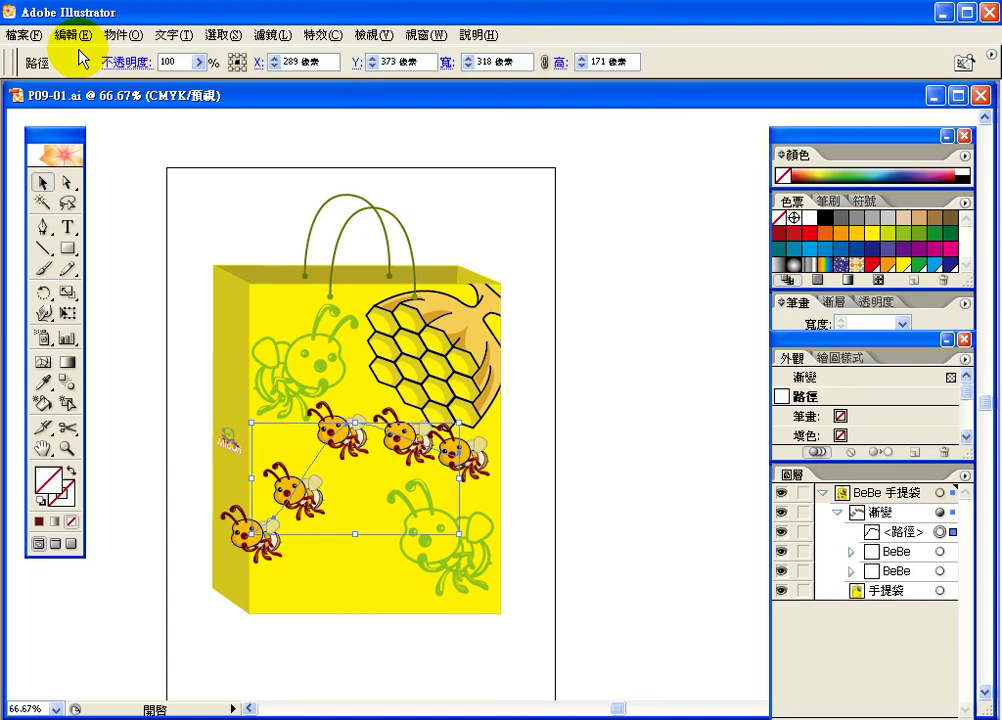
Target only the blend's bee below the honeycomb, rotate it counterclockwise and shrink it to about 72 × 57 px at X 462, Y 430 px
{"action": "left_click", "coordinate": [478, 458]}
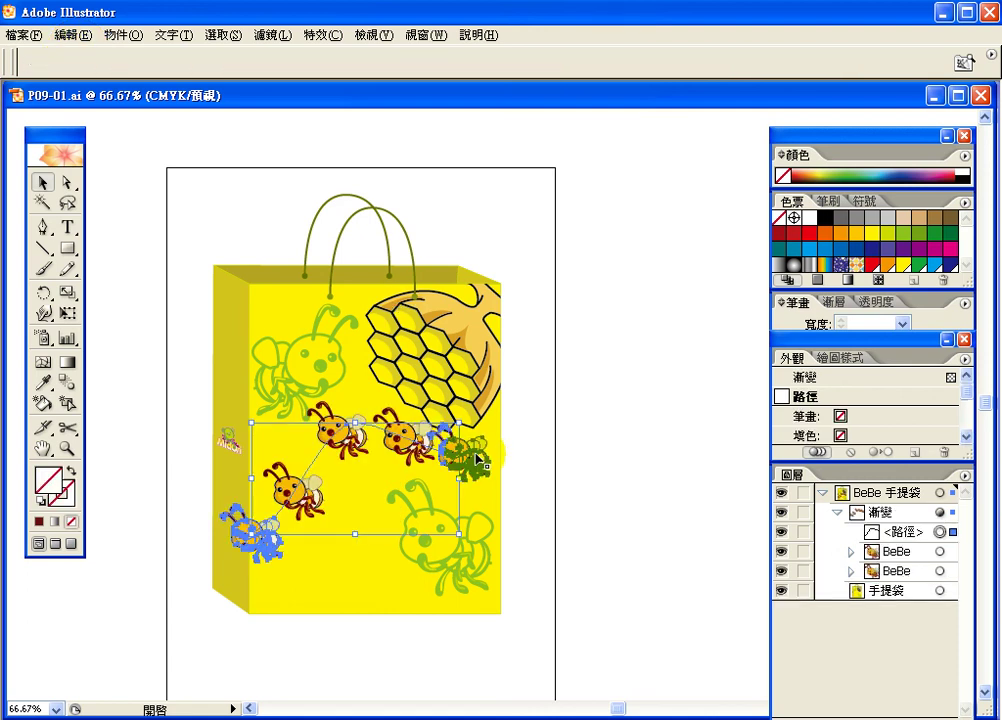
{"action": "left_click", "coordinate": [740, 480]}
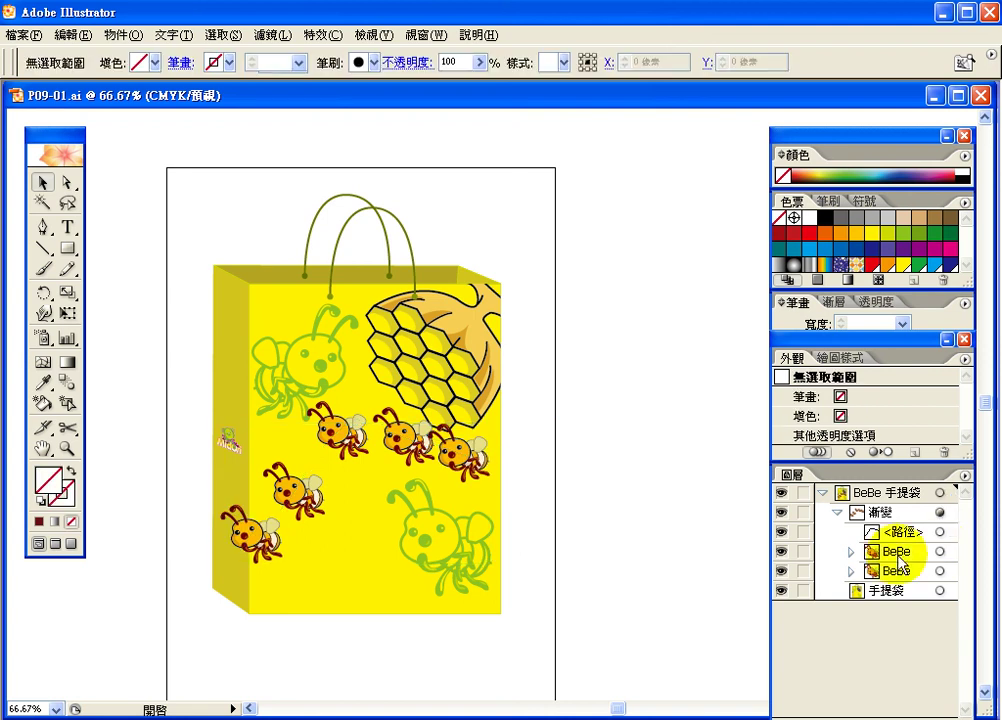
{"action": "left_click", "coordinate": [941, 552]}
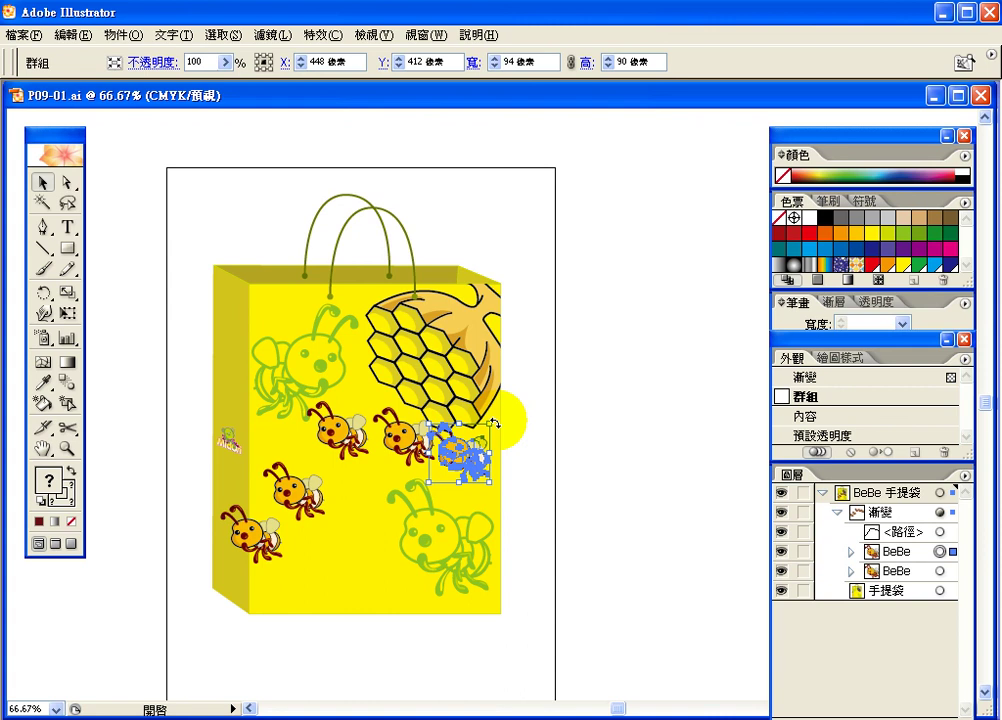
{"action": "left_click_drag", "start_coordinate": [494, 424], "coordinate": [443, 345]}
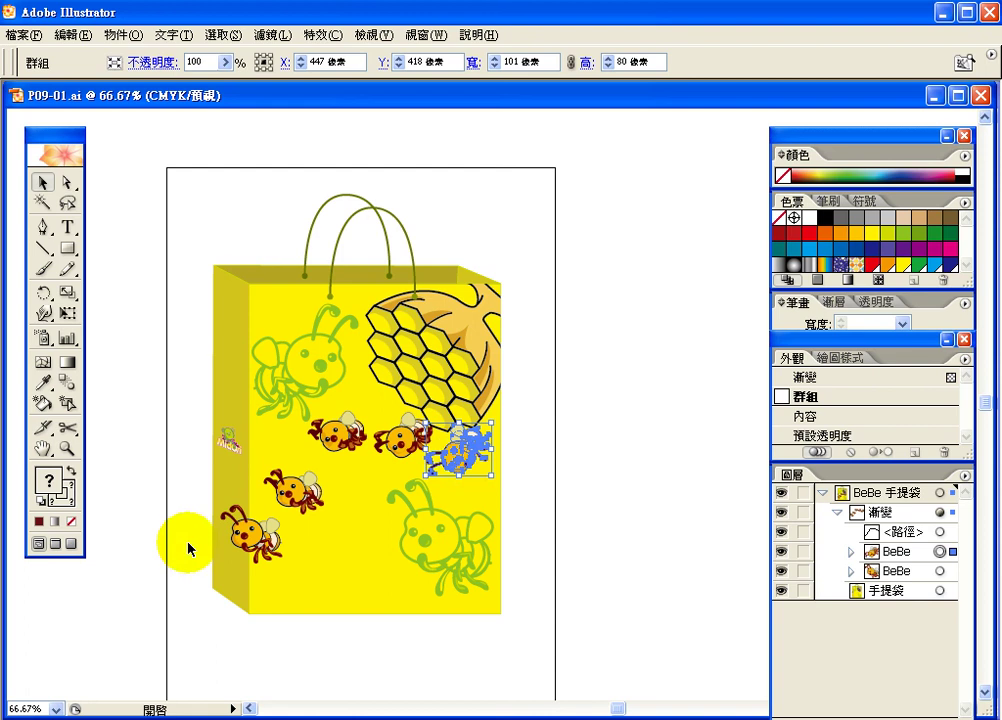
{"action": "left_click_drag", "start_coordinate": [478, 445], "coordinate": [449, 461]}
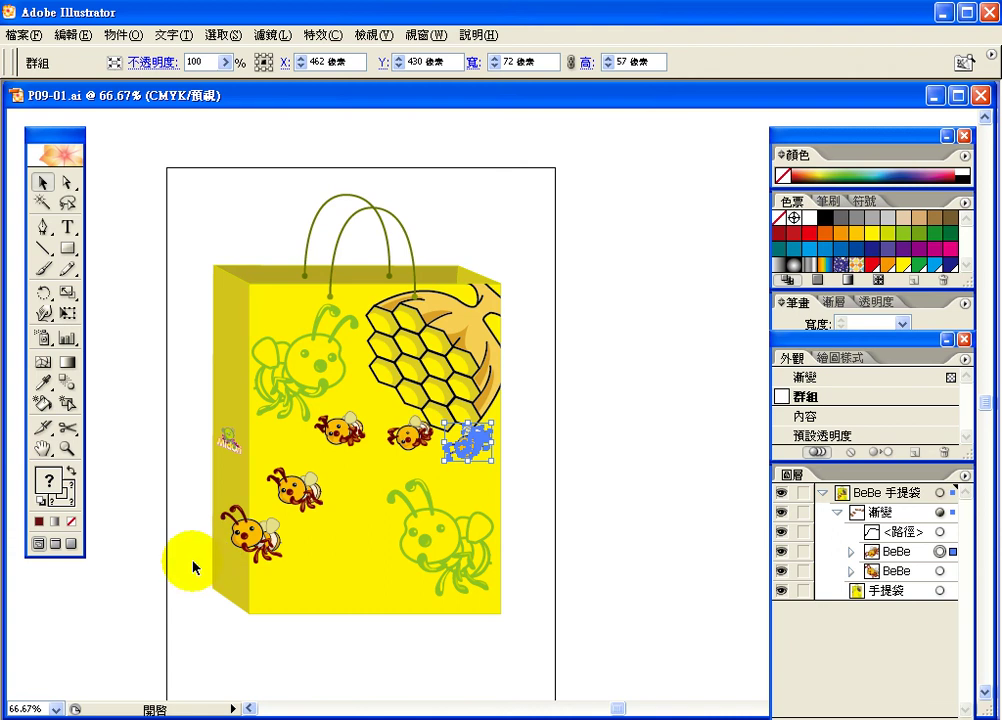
Open the Blend commands for the bee blend
{"action": "left_click", "coordinate": [125, 34]}
{"action": "mouse_move", "coordinate": [232, 358]}
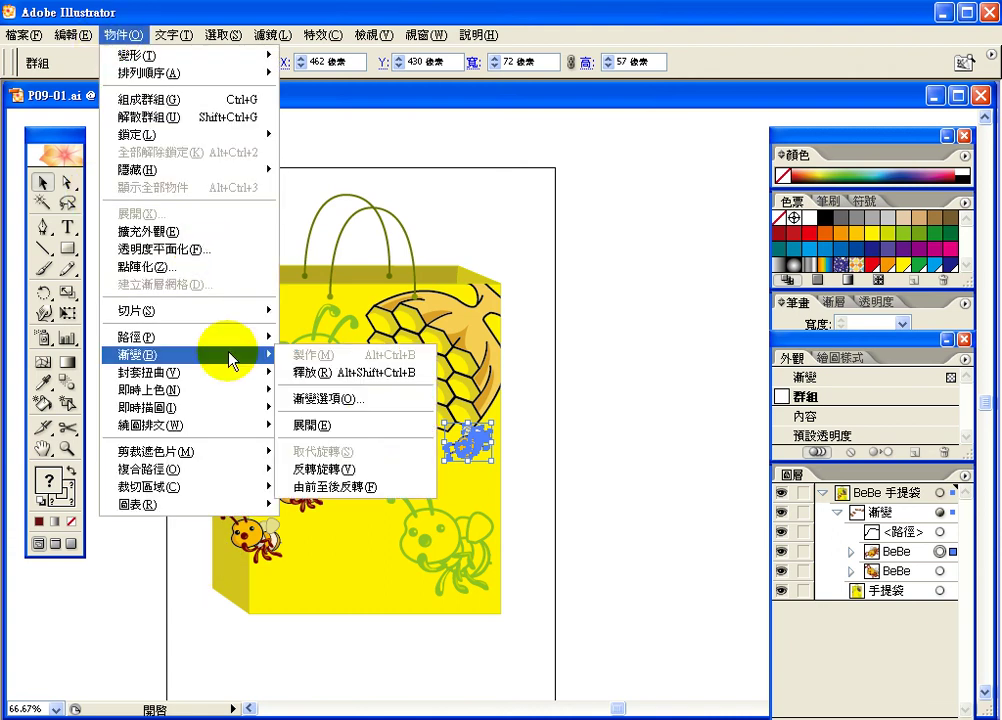